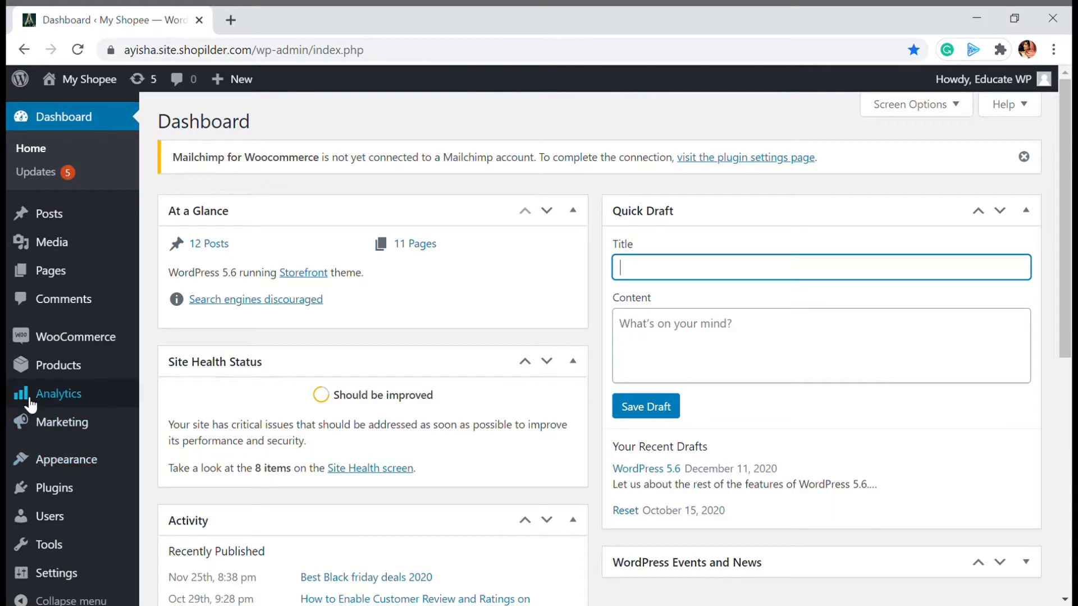
- Find the Site Kit by Google plugin by searching new plugins for "site kit", and install and activate it
mouse_move(66, 492)
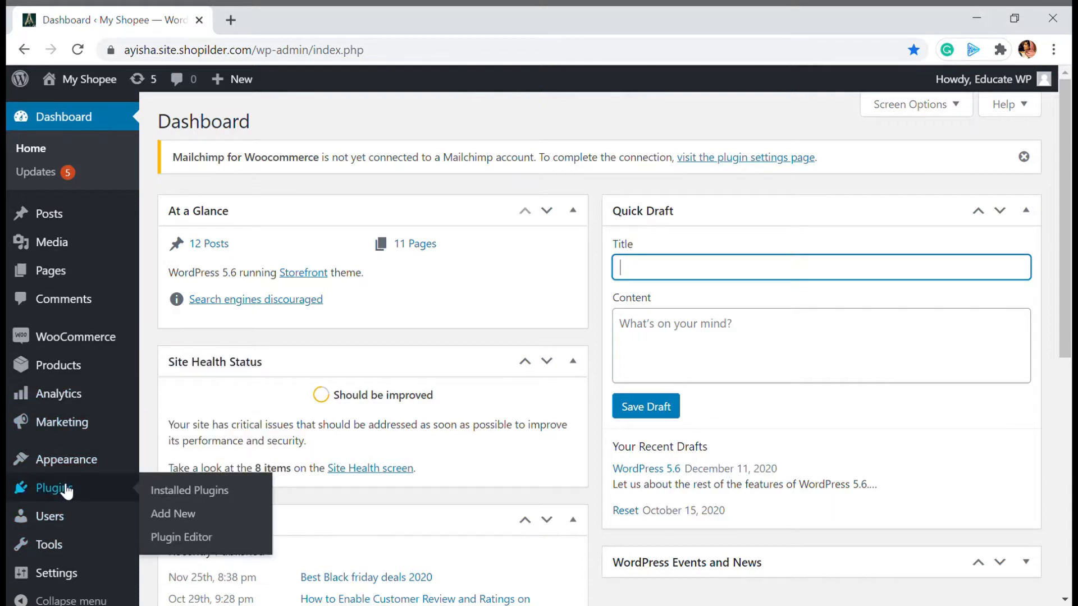
left_click(171, 522)
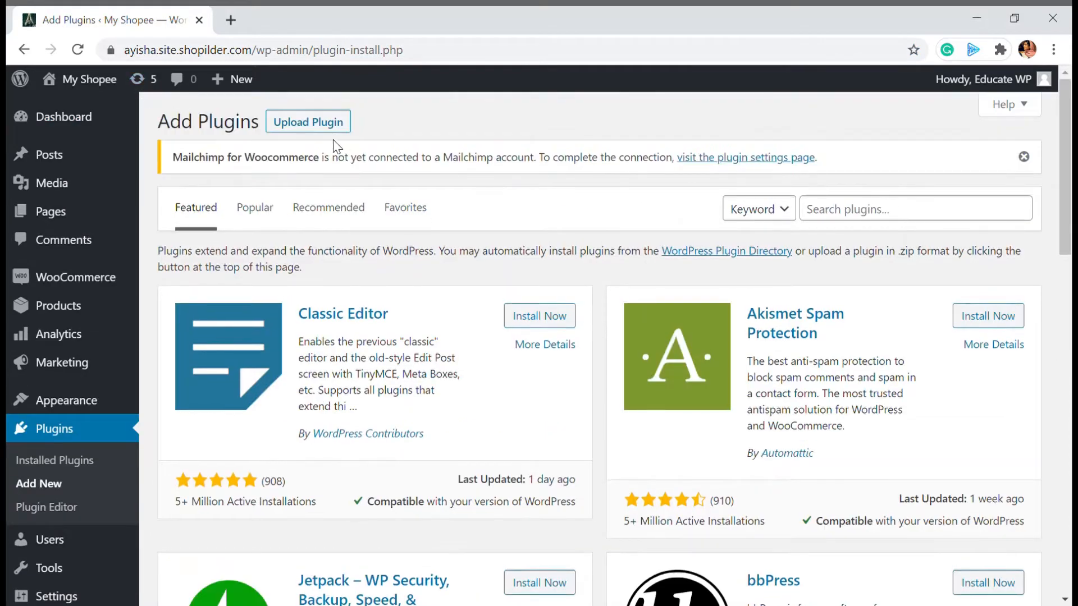
left_click(821, 219)
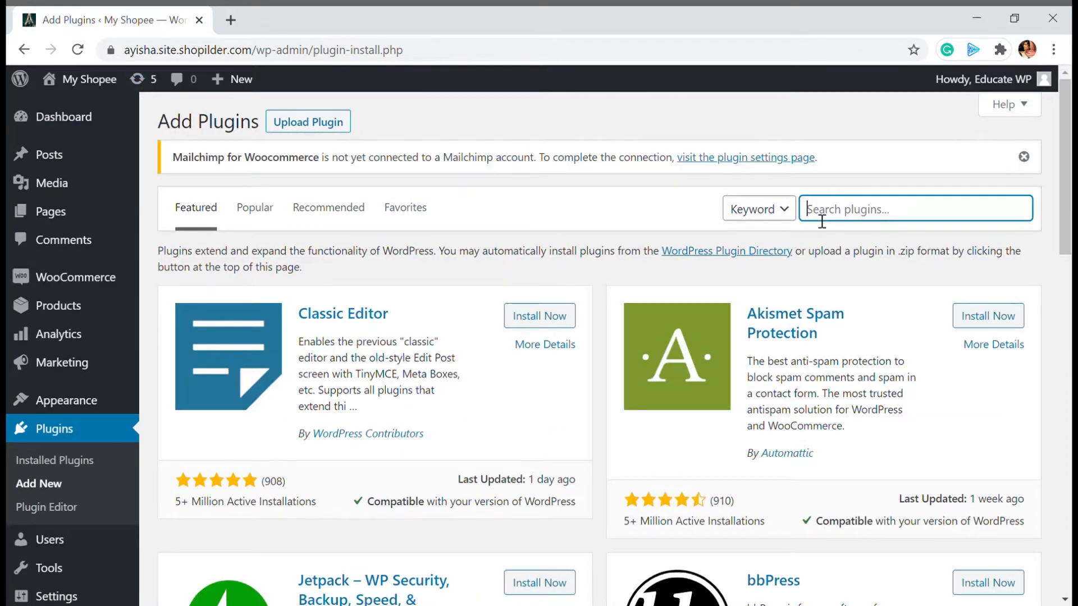
type("sui")
key("BackSpace")
key("BackSpace")
type("ite kit")
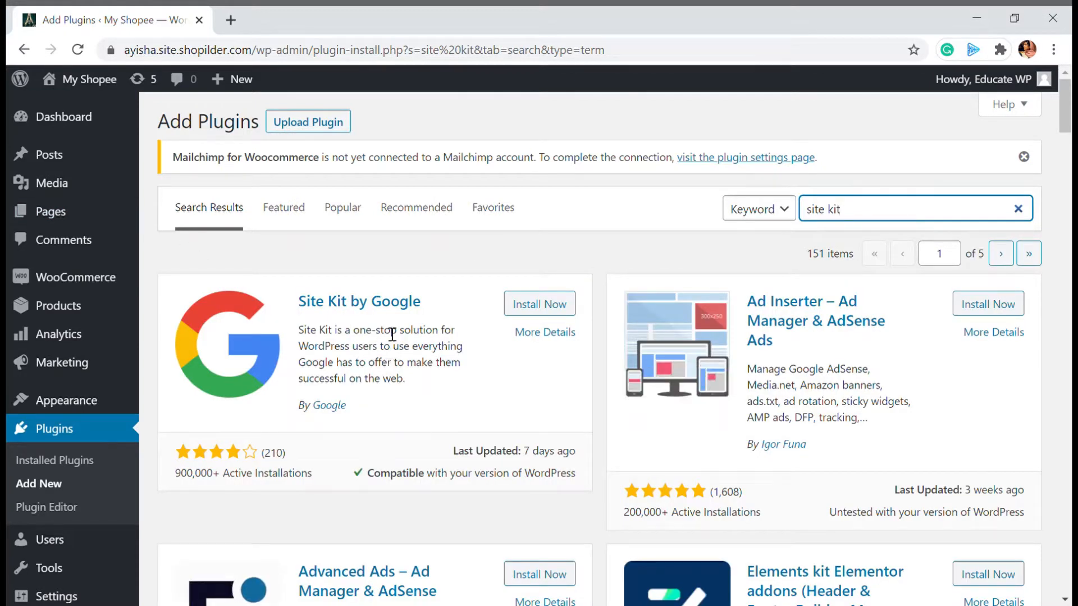
left_click(540, 313)
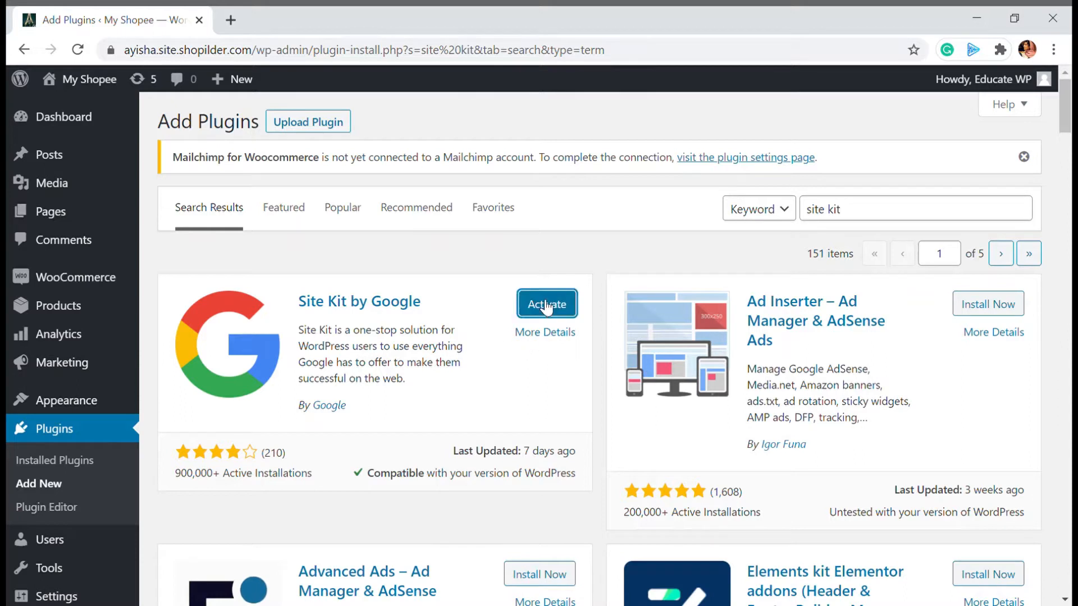
left_click(546, 305)
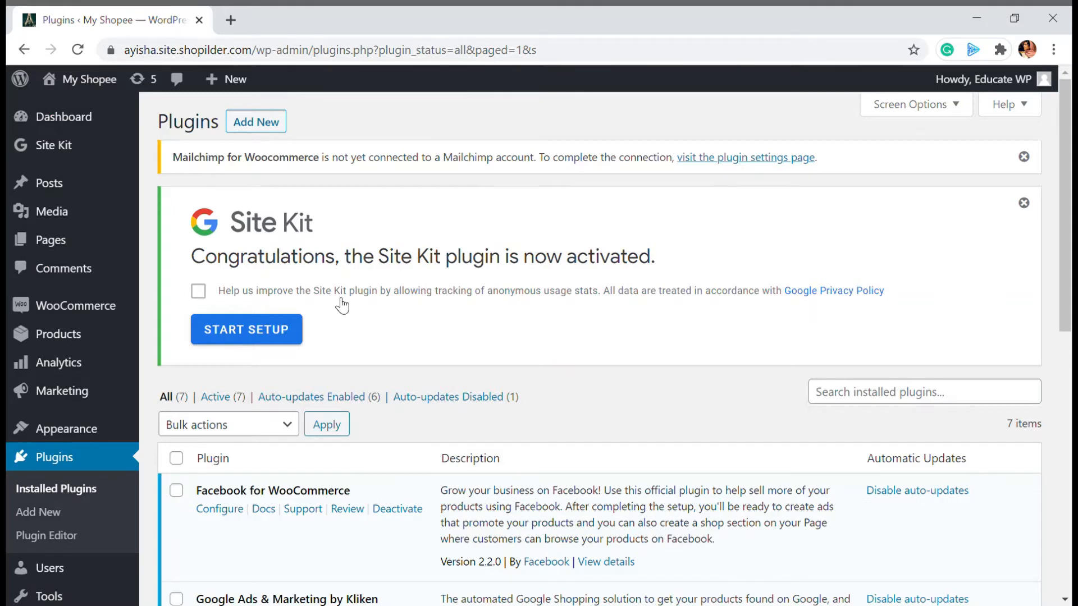
- Start the Site Kit setup and sign in with the site owner's Google account, allowing Site Kit the requested access
left_click(239, 340)
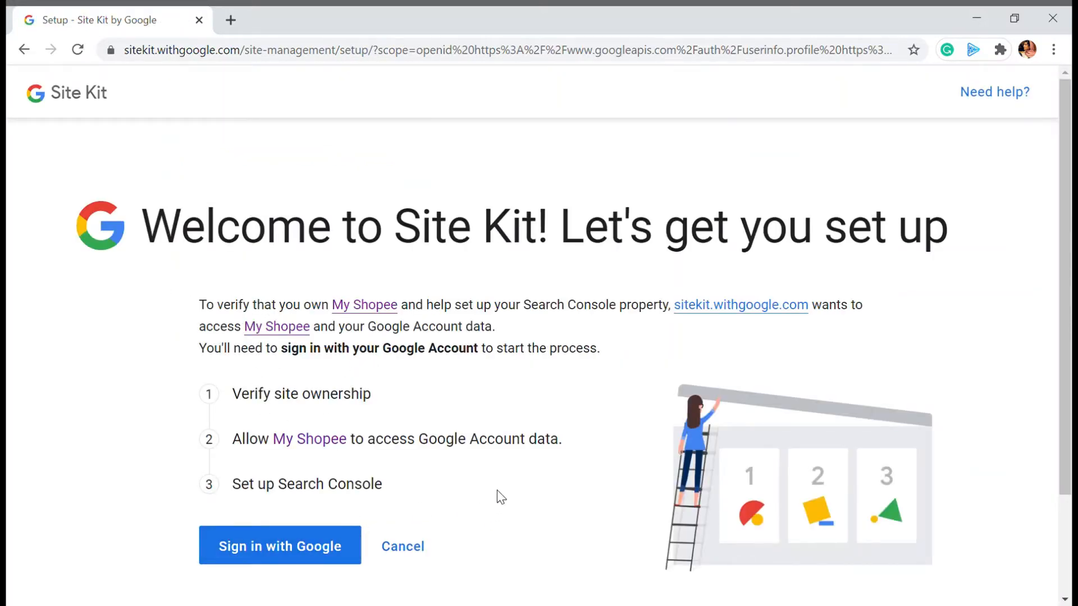
scroll(496, 499, "down", 2)
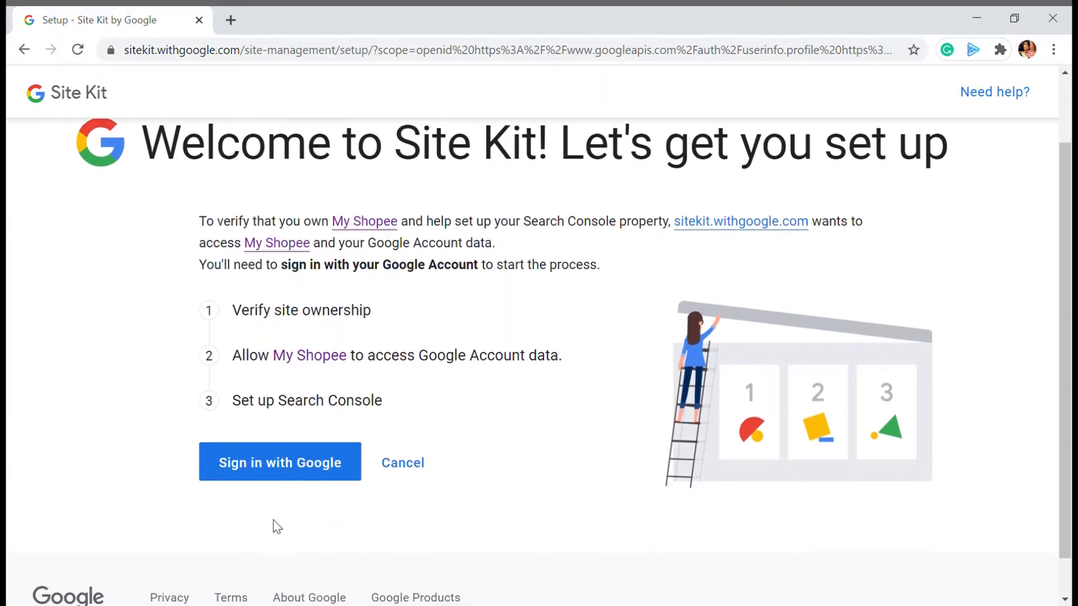
left_click(291, 480)
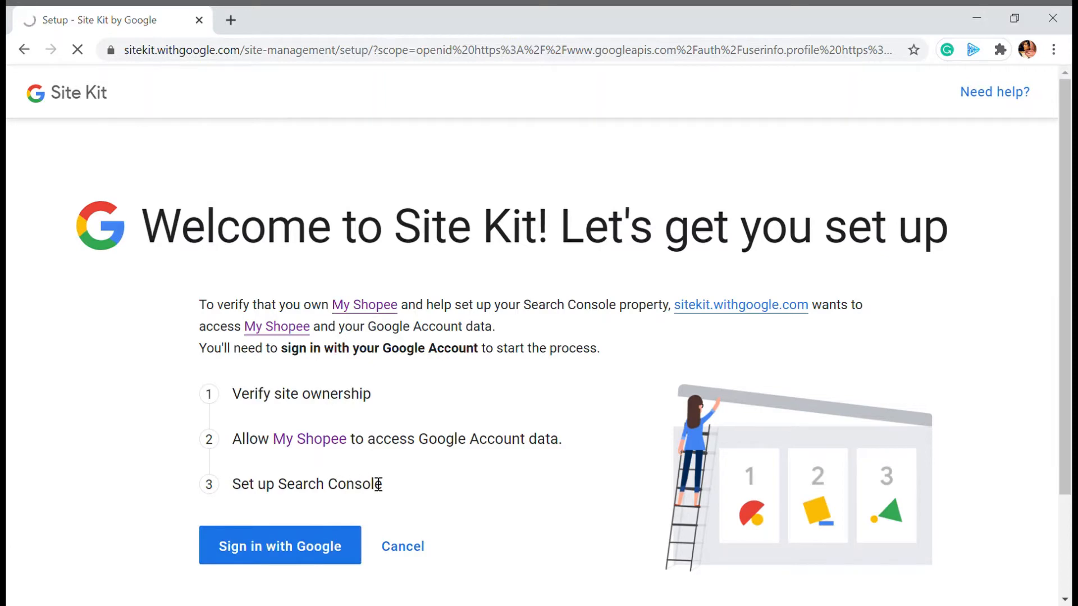
scroll(379, 484, "down", 2)
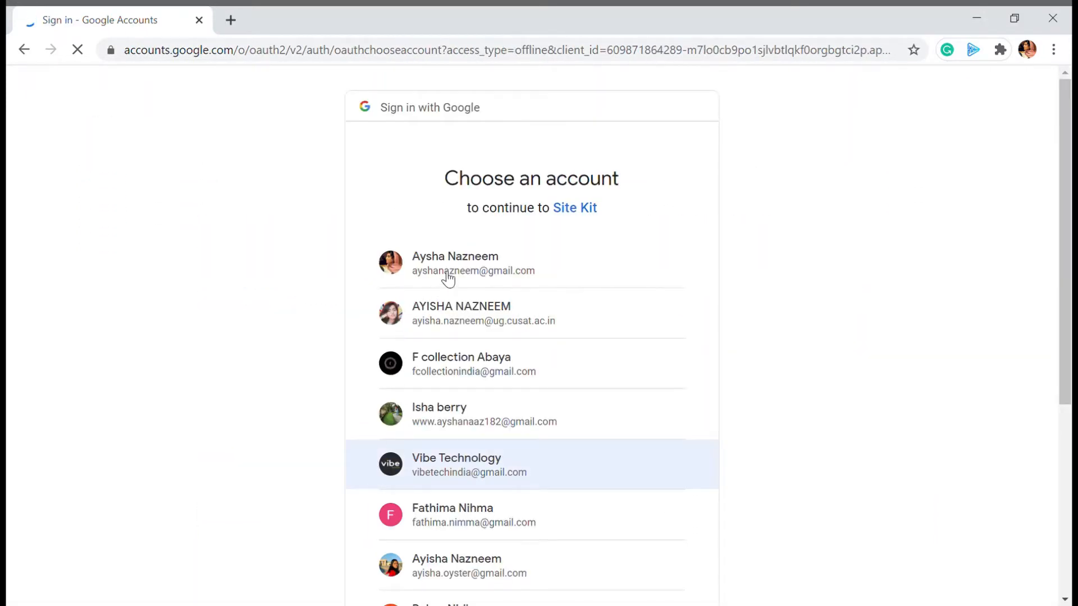
left_click(465, 268)
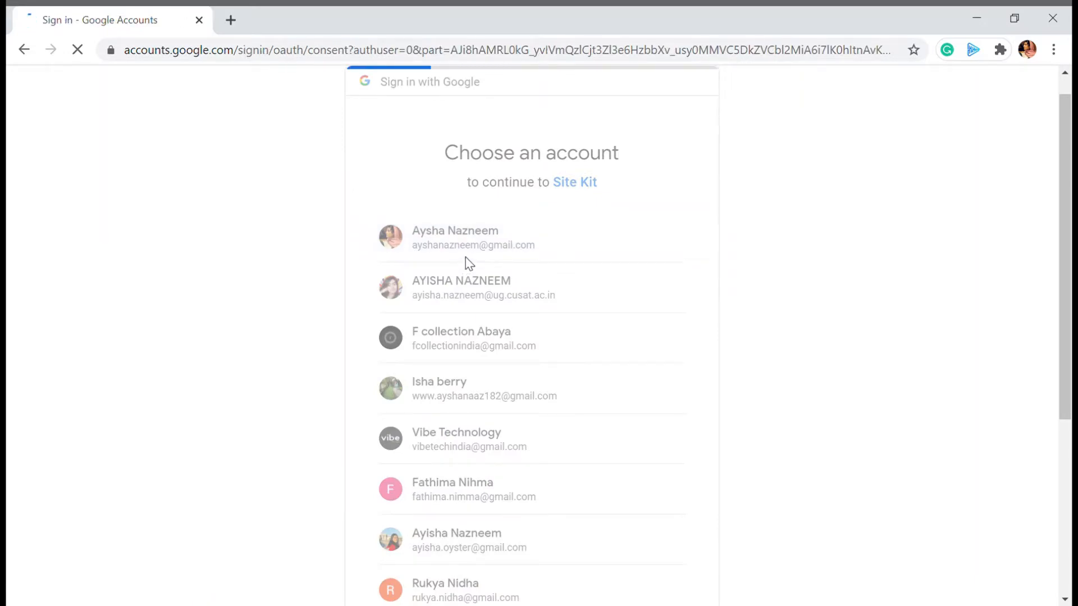
scroll(643, 472, "down", 3)
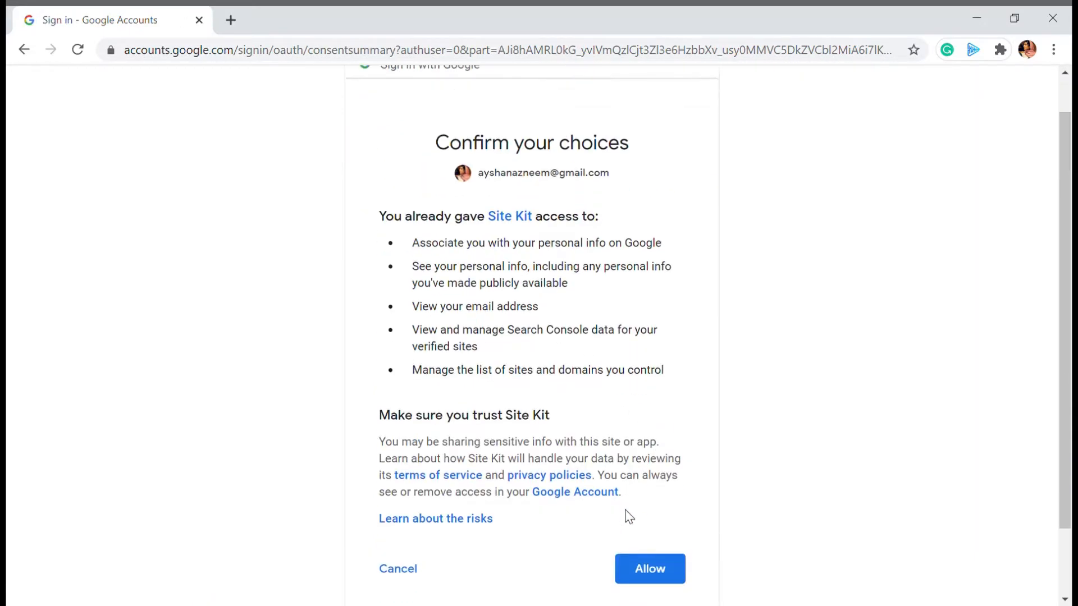
left_click(642, 505)
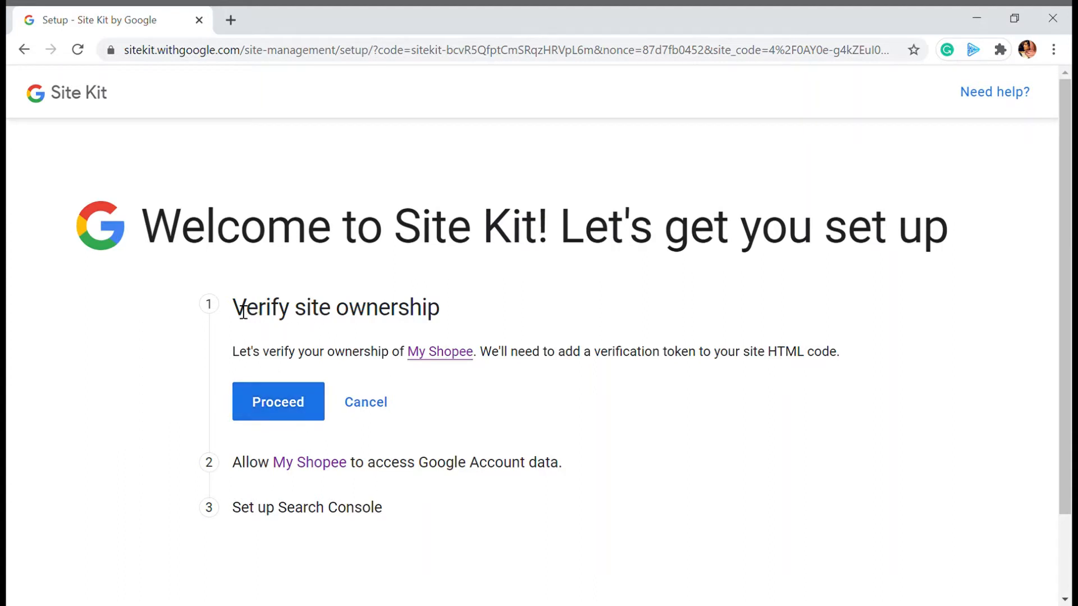
- Verify ownership of the My Shopee site and allow it to access Google Account data
left_click(298, 409)
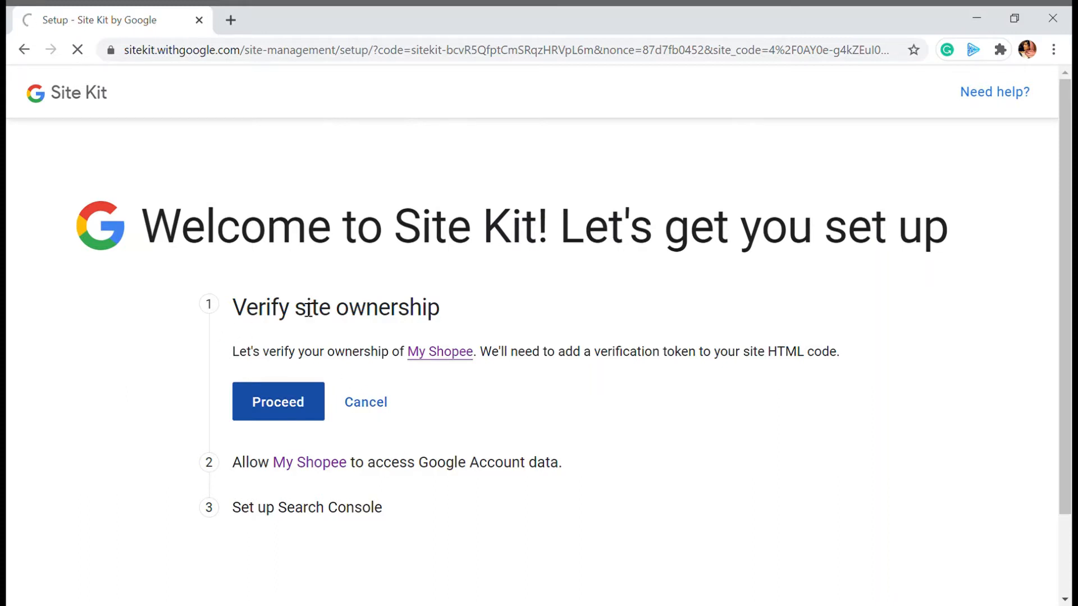
scroll(324, 327, "down", 1)
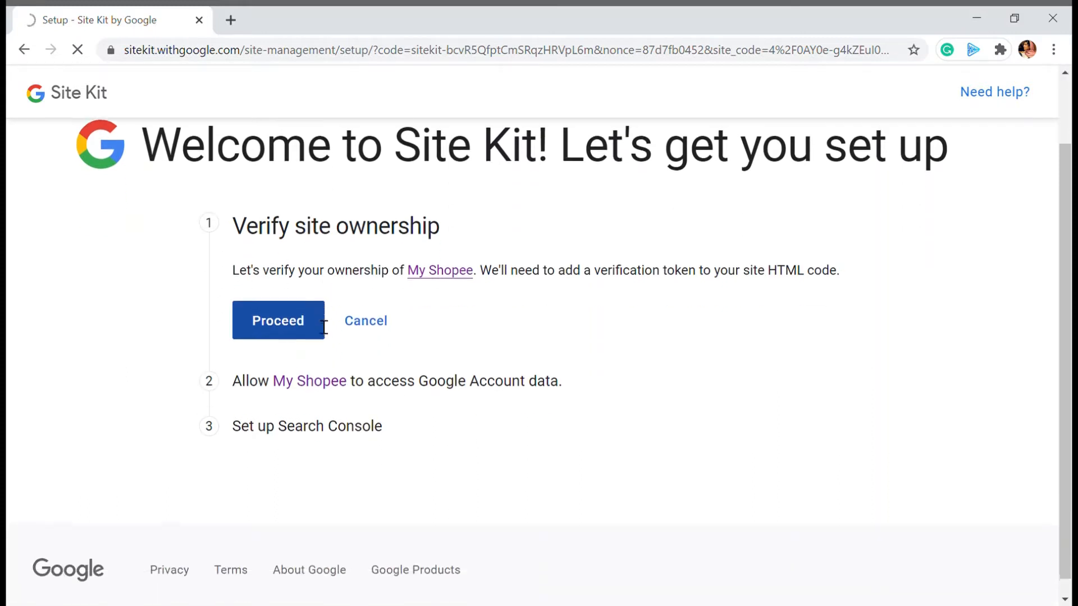
scroll(321, 326, "up", 1)
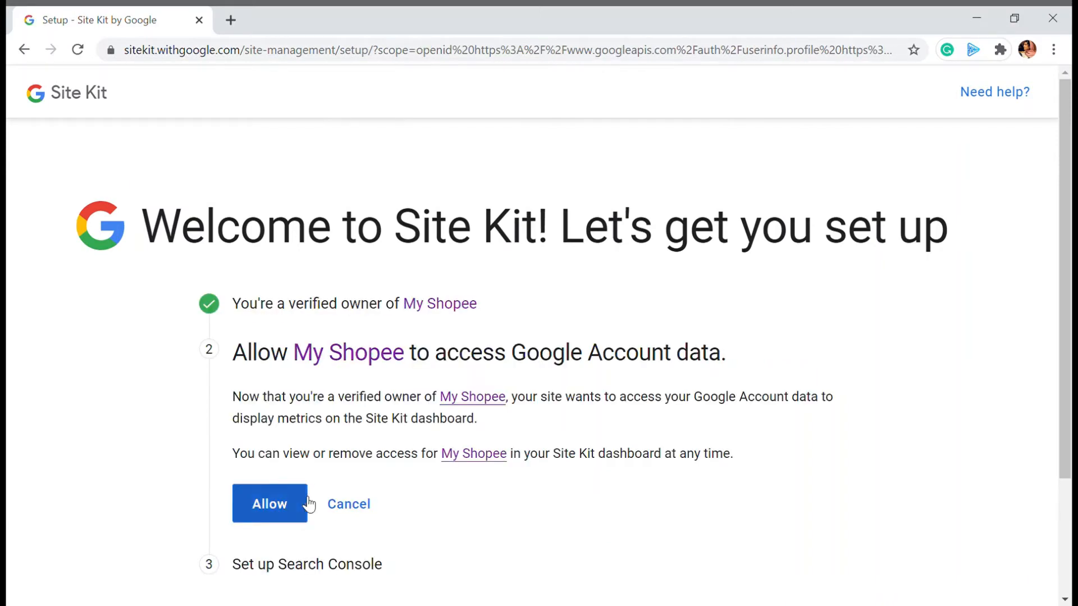
left_click(287, 496)
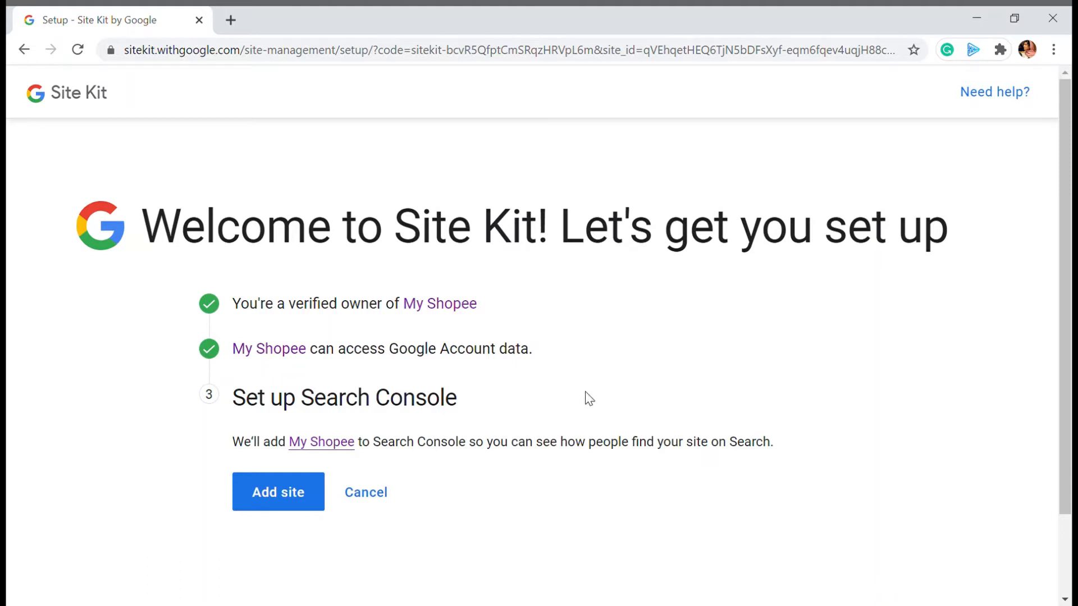
- Add the My Shopee site to Search Console and go to the Site Kit dashboard
left_click(302, 494)
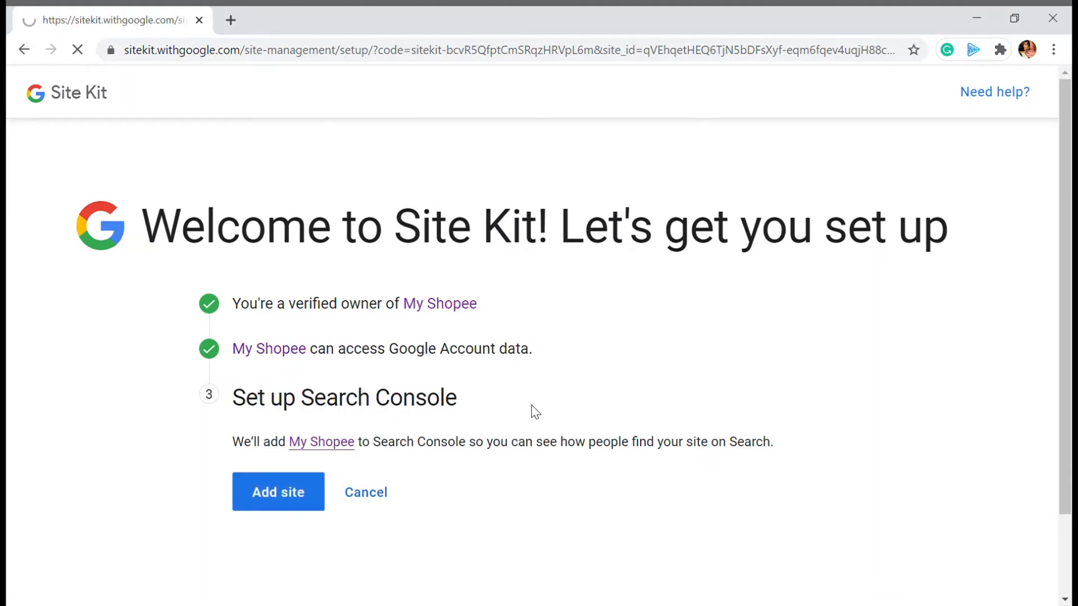
scroll(535, 412, "down", 1)
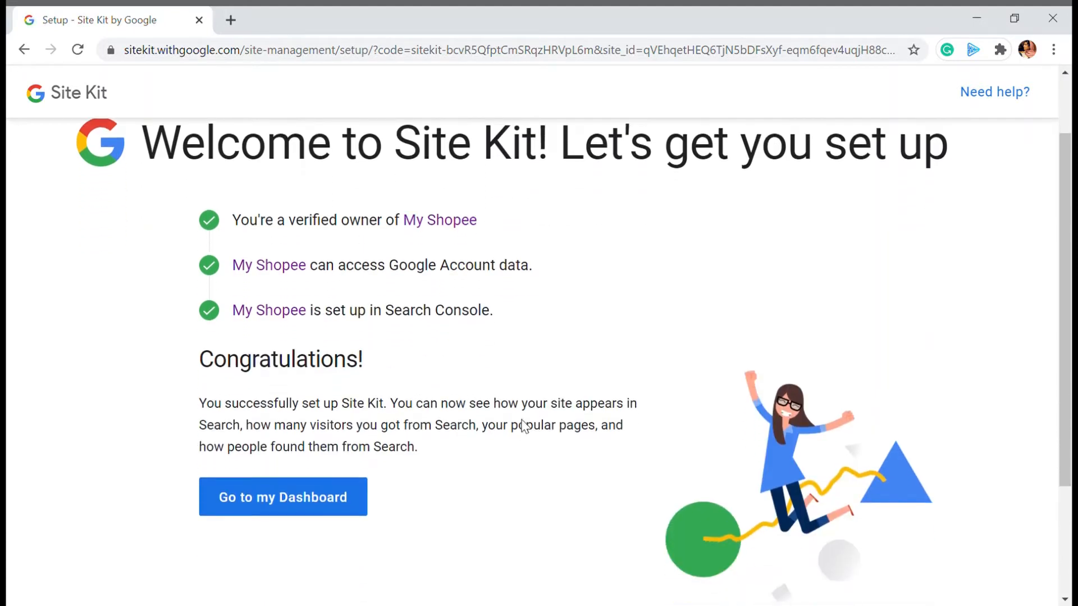
left_click(326, 511)
left_click(287, 512)
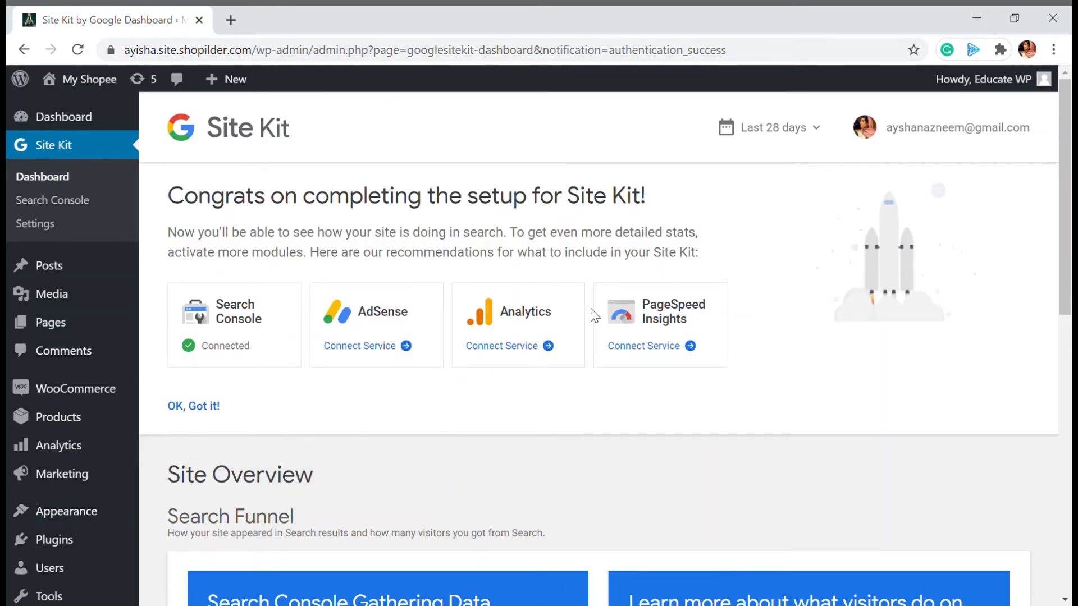
- Review the Site Kit dashboard overview and connect the PageSpeed Insights service
scroll(644, 347, "down", 2)
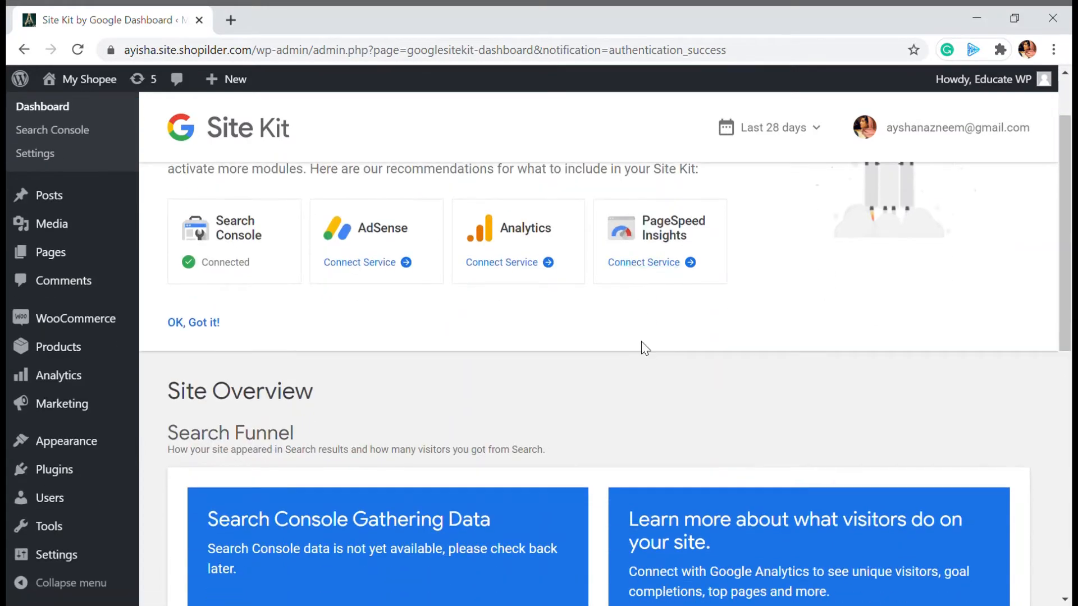
scroll(644, 347, "down", 1)
scroll(646, 349, "down", 4)
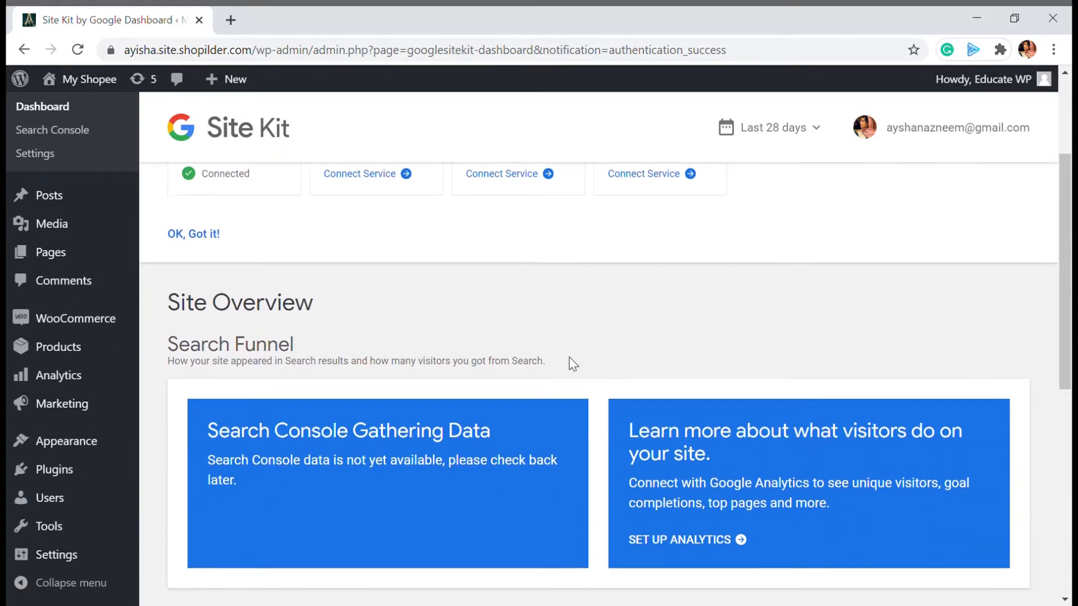
scroll(558, 274, "down", 1)
scroll(559, 391, "down", 2)
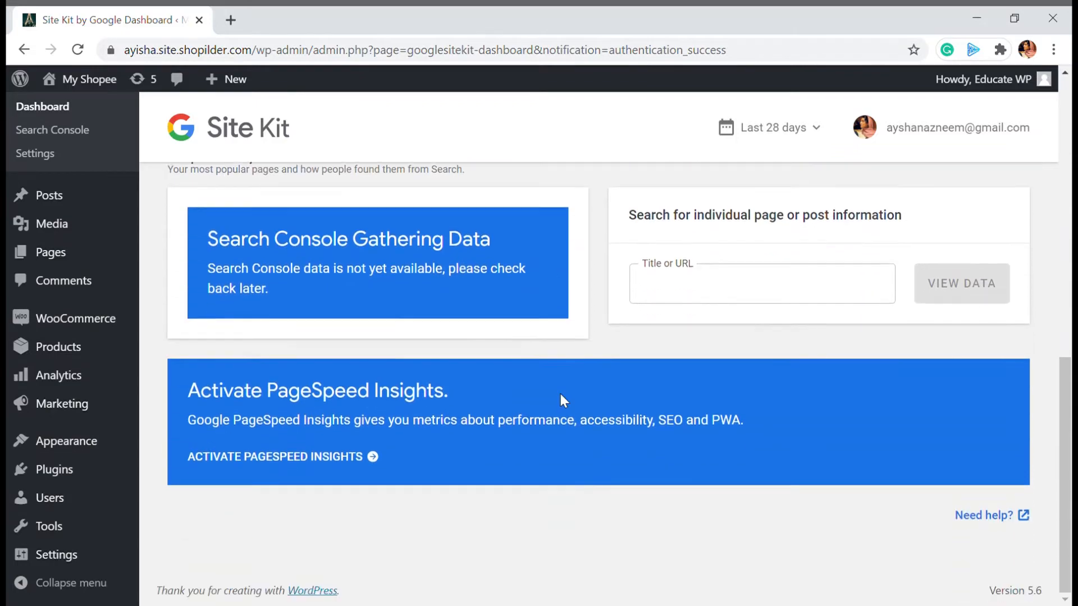
scroll(568, 387, "up", 9)
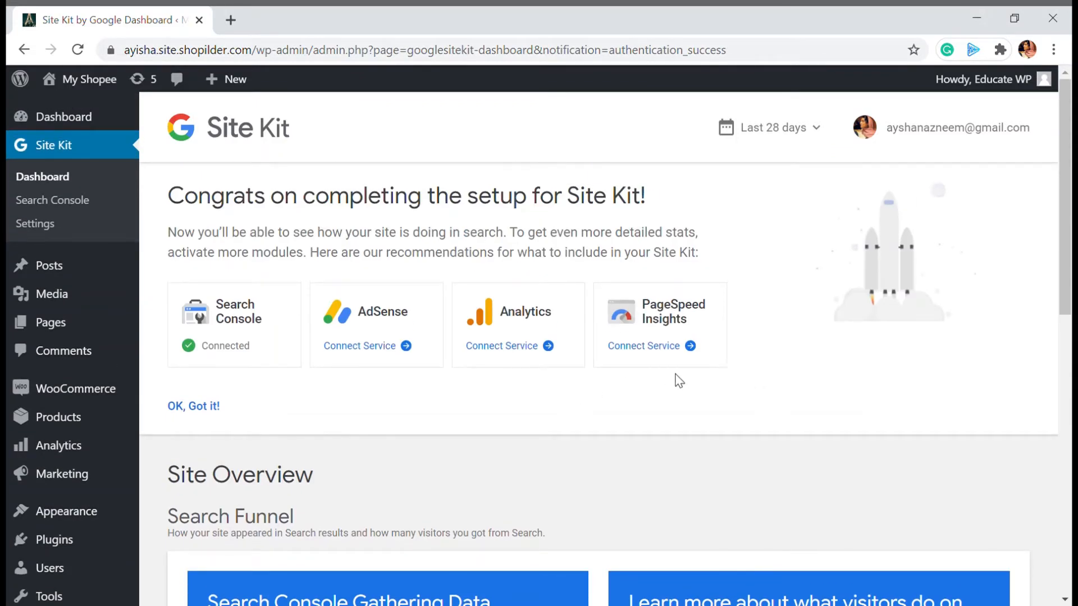
left_click(651, 346)
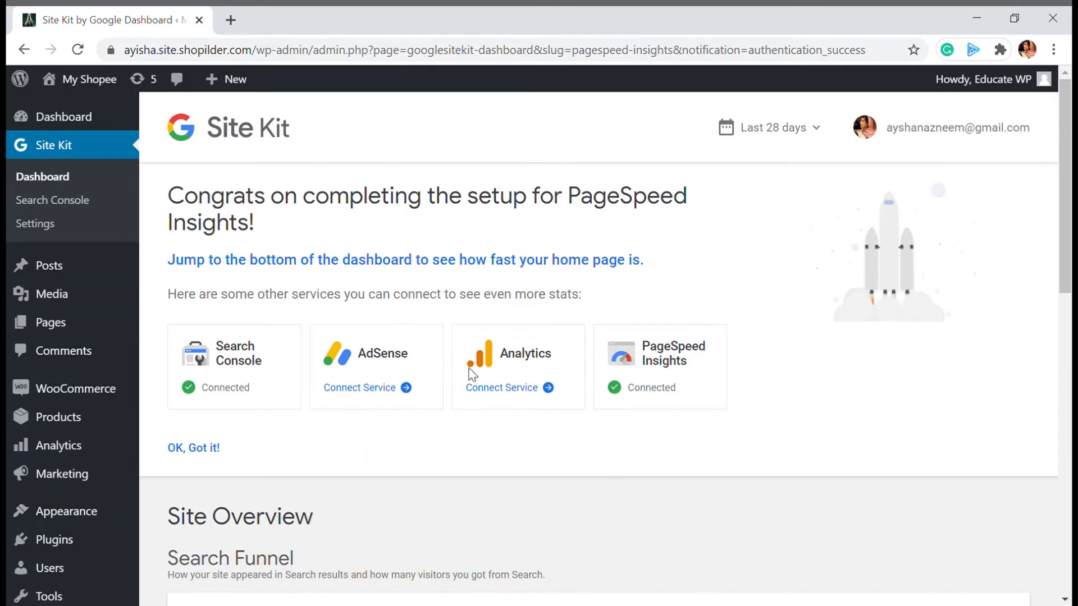
- Start connecting the Analytics service, choosing the same Google account and allowing Site Kit access to its data
left_click(514, 397)
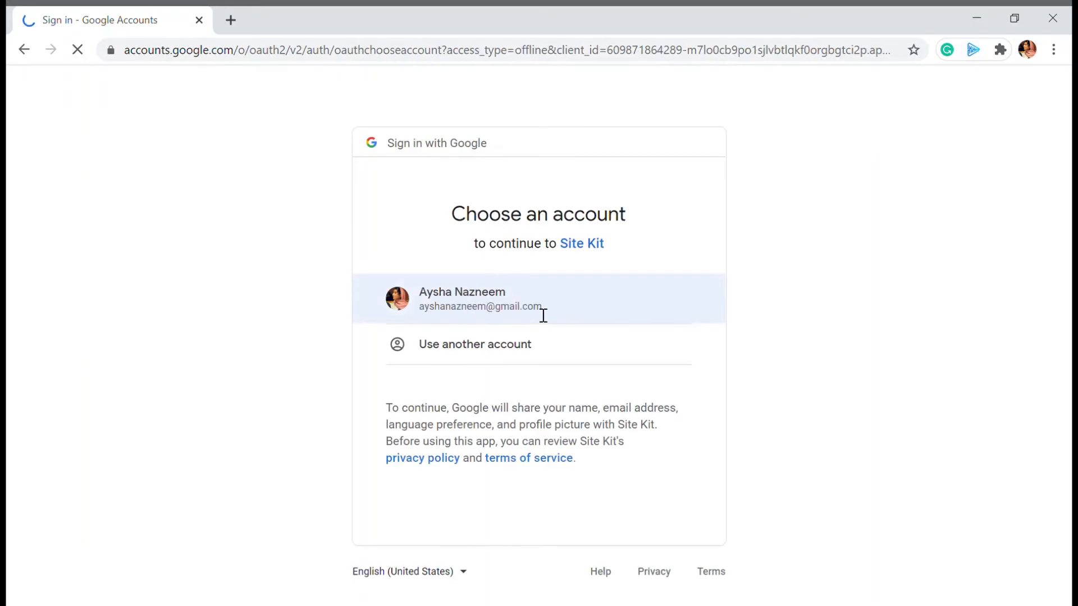
left_click(439, 304)
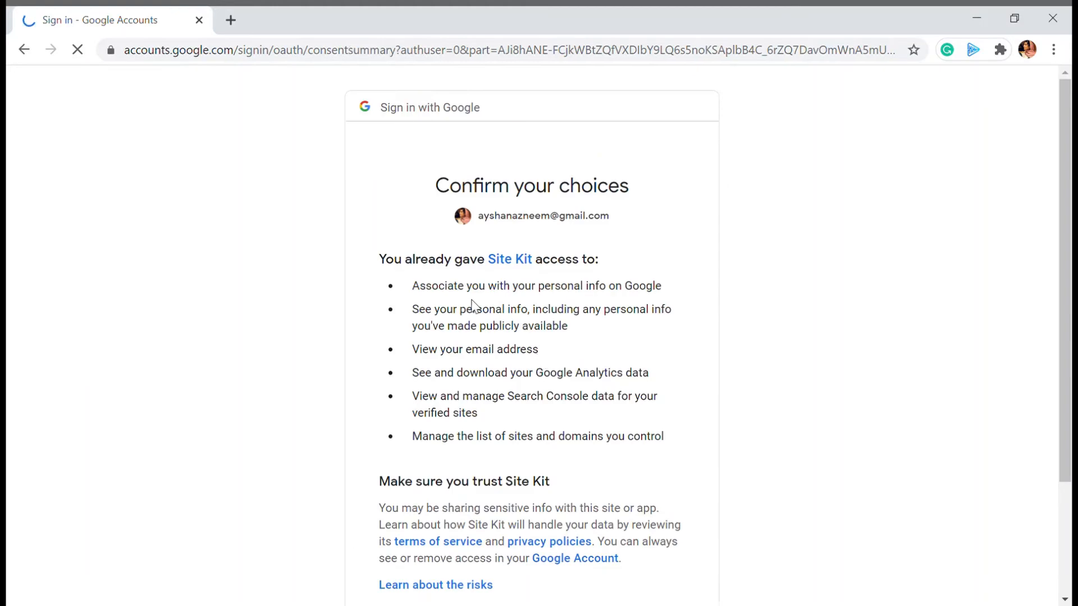
scroll(522, 301, "down", 3)
scroll(643, 514, "down", 3)
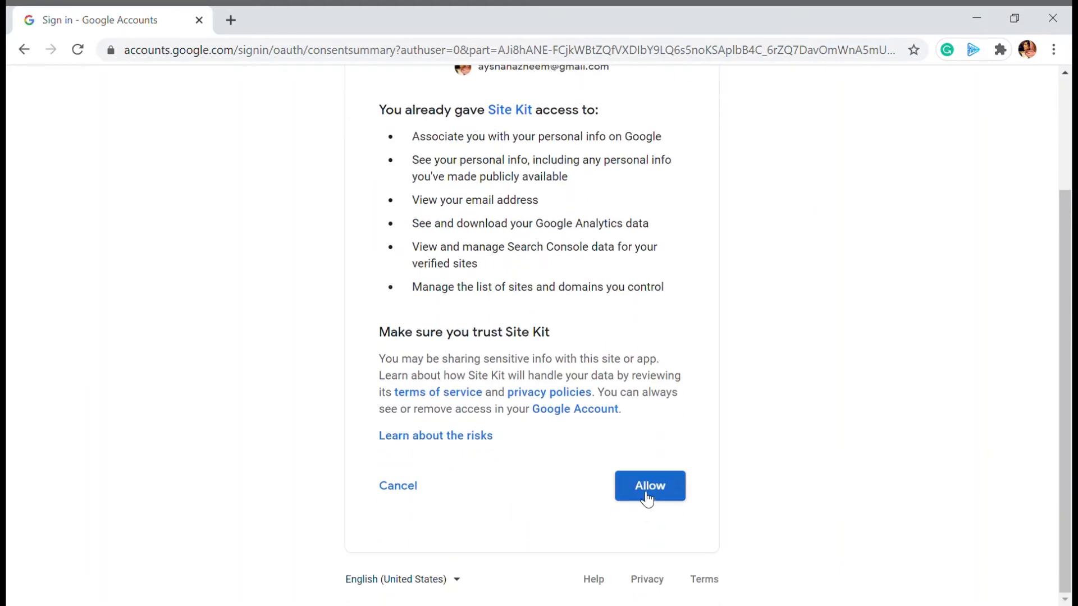
left_click(647, 492)
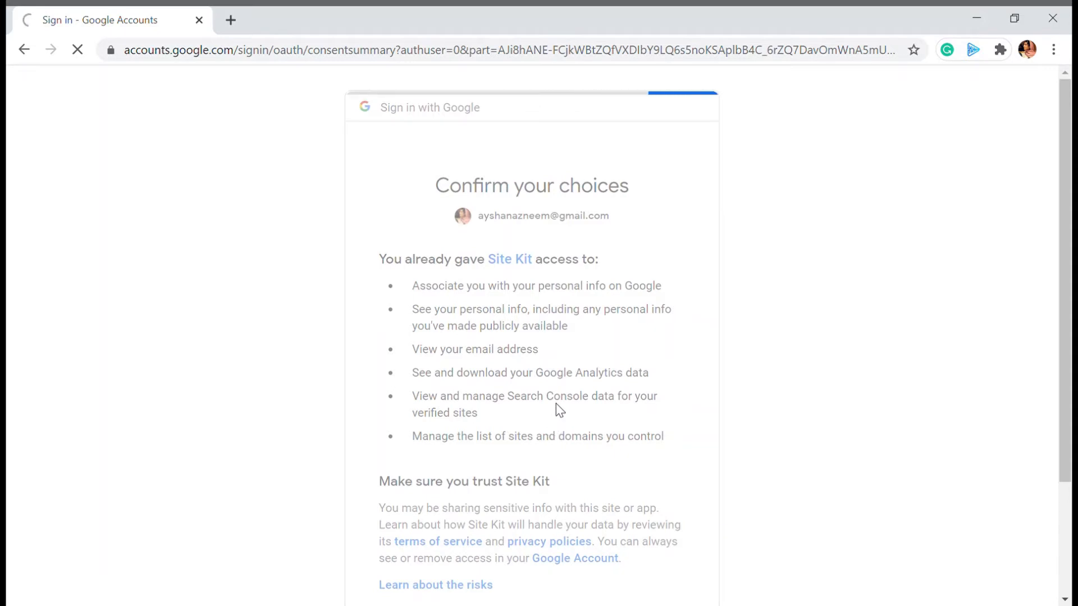
scroll(557, 403, "down", 3)
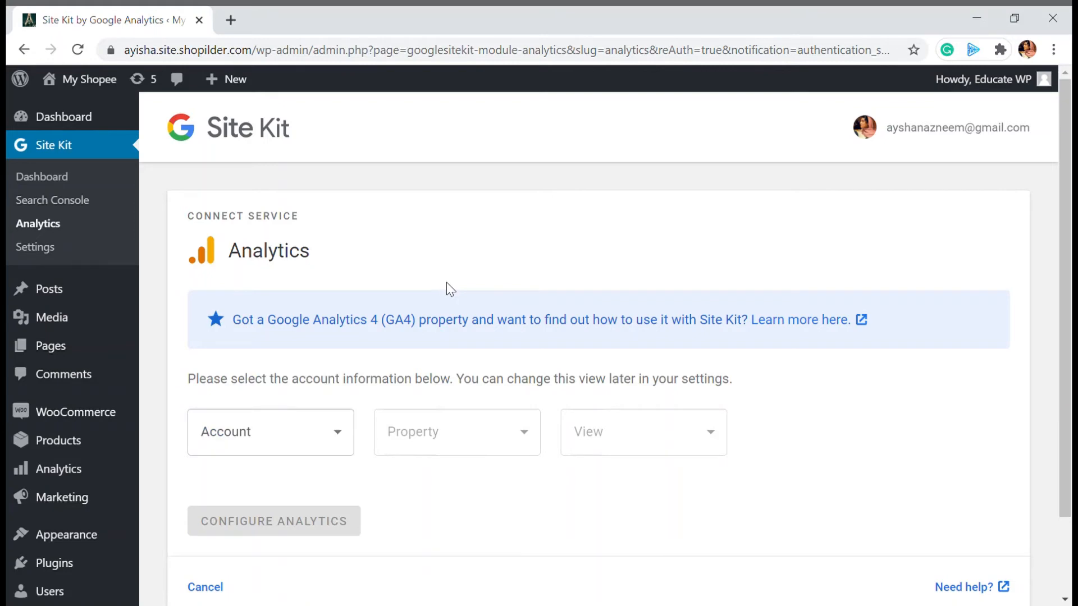
- Choose to set up a new account as the Analytics account for the site
left_click(349, 432)
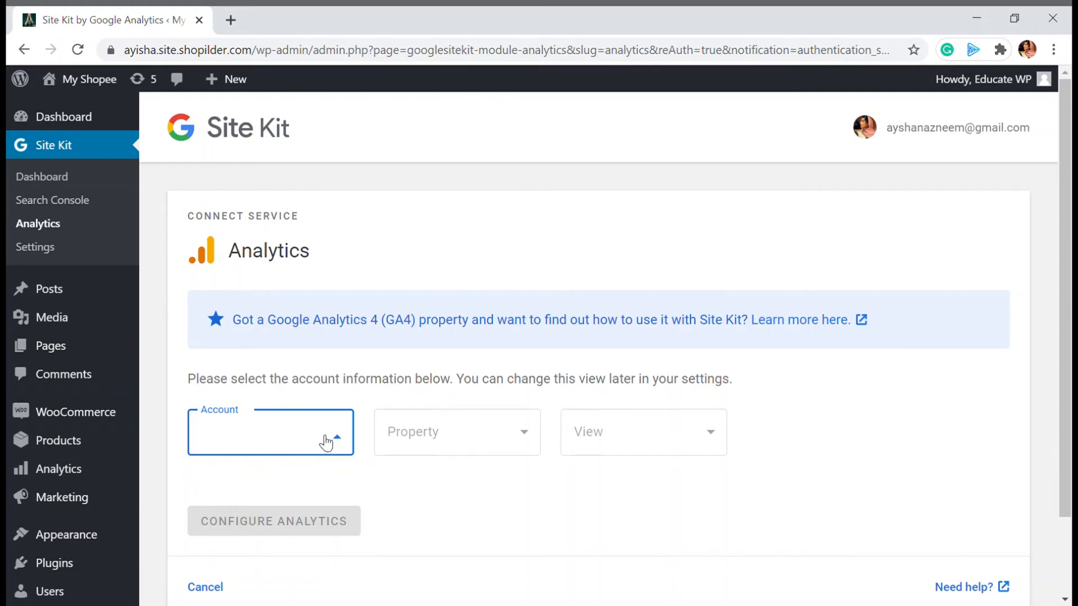
scroll(324, 452, "down", 2)
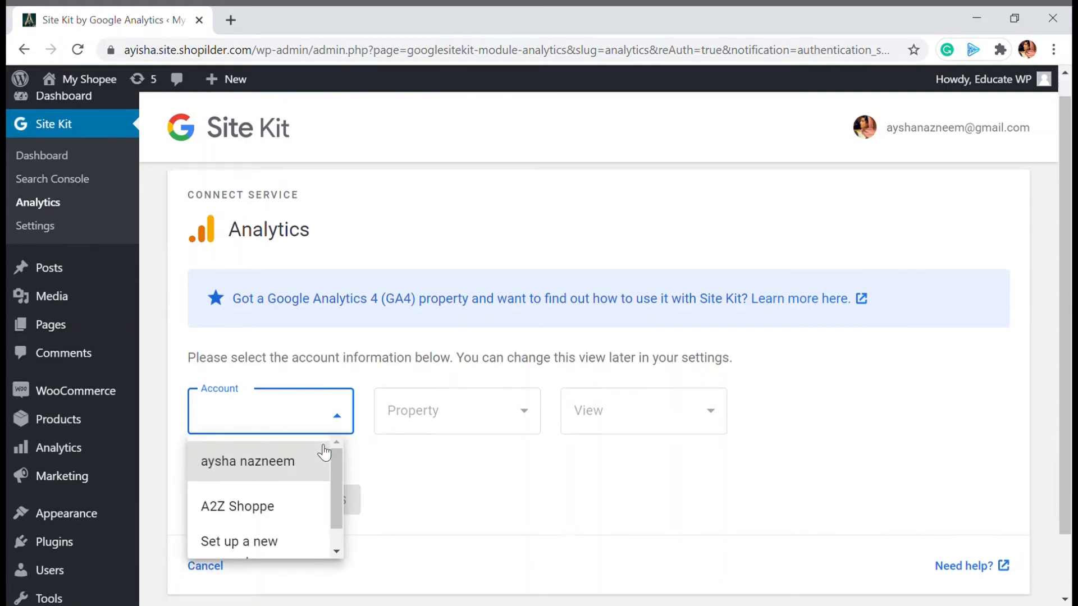
scroll(395, 334, "up", 2)
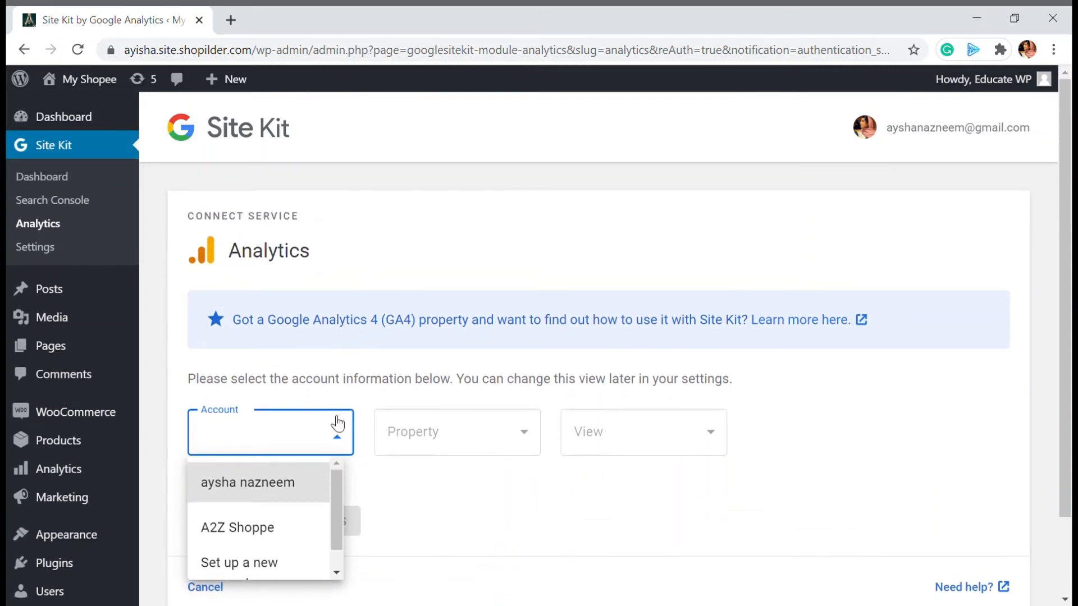
scroll(281, 502, "down", 3)
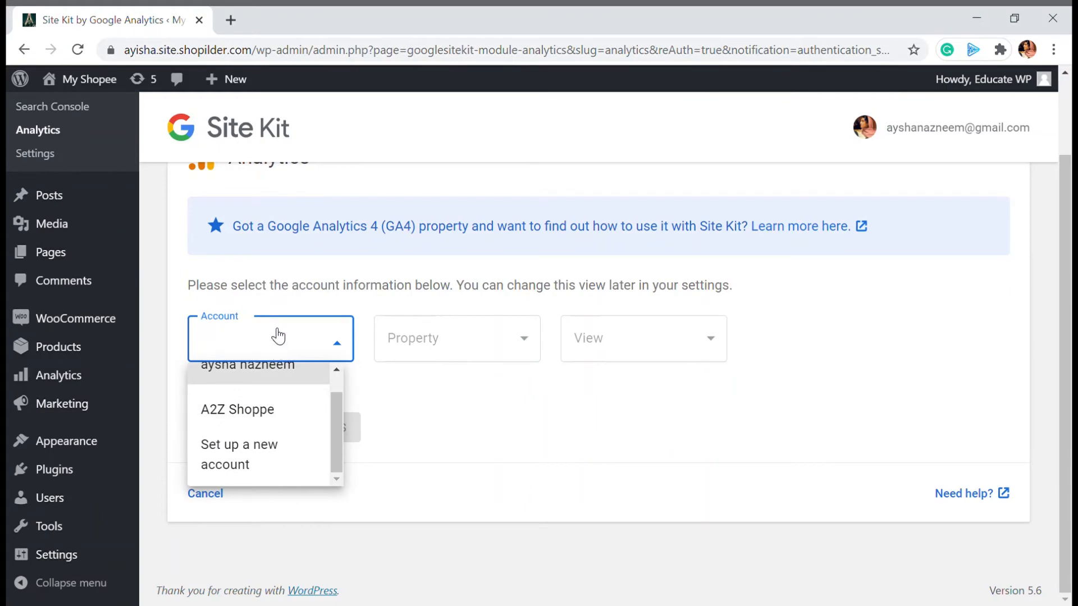
left_click(270, 466)
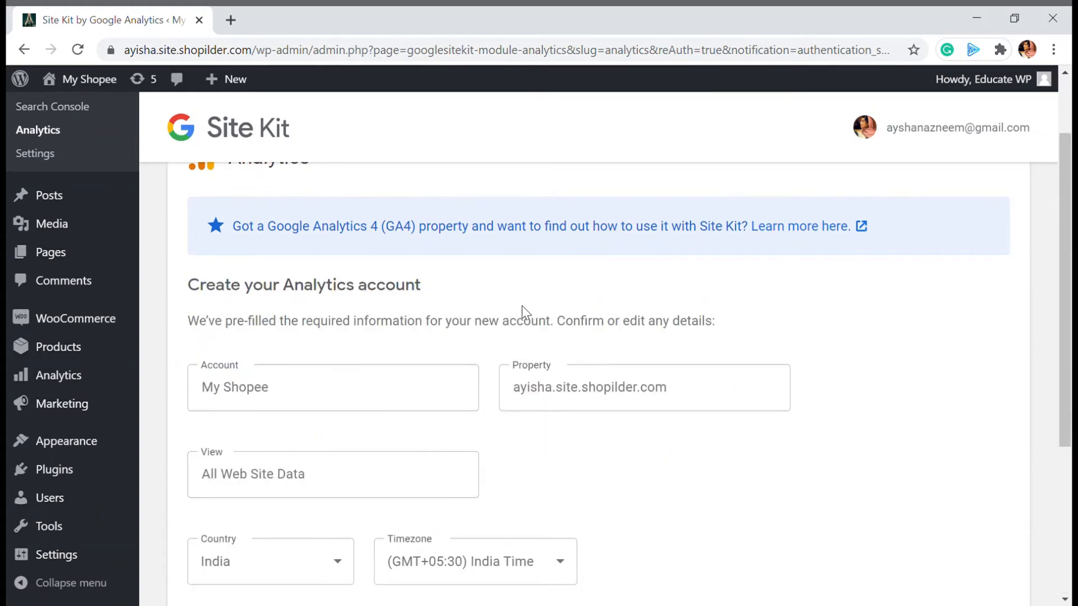
- Create the My Shopee Analytics account with the pre-filled details, choosing the same Google account and allowing Site Kit access
scroll(305, 371, "down", 2)
scroll(438, 325, "down", 3)
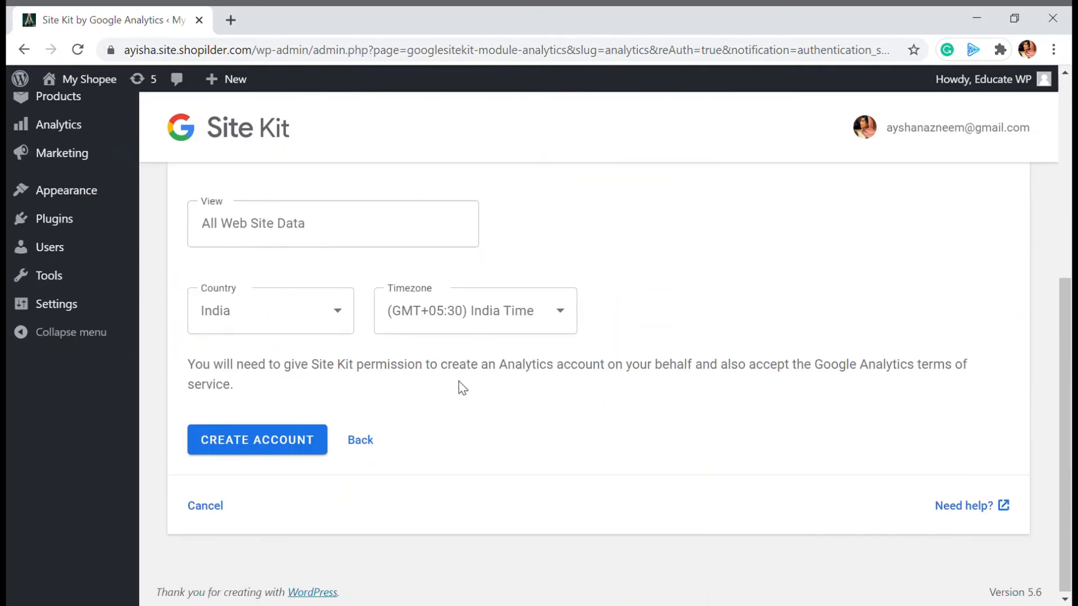
scroll(315, 264, "up", 2)
scroll(433, 339, "down", 2)
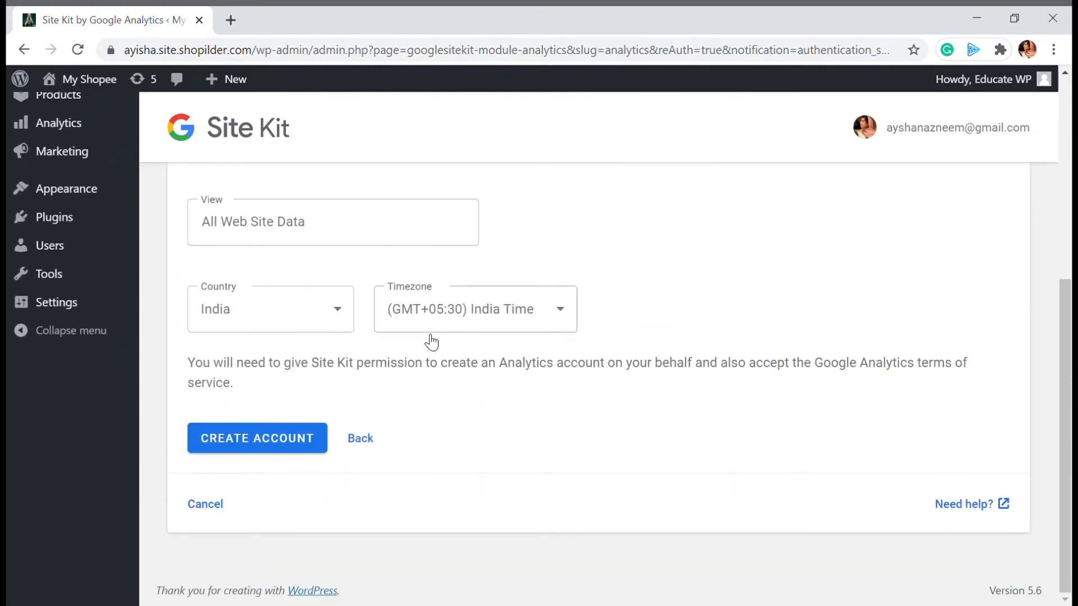
left_click(260, 440)
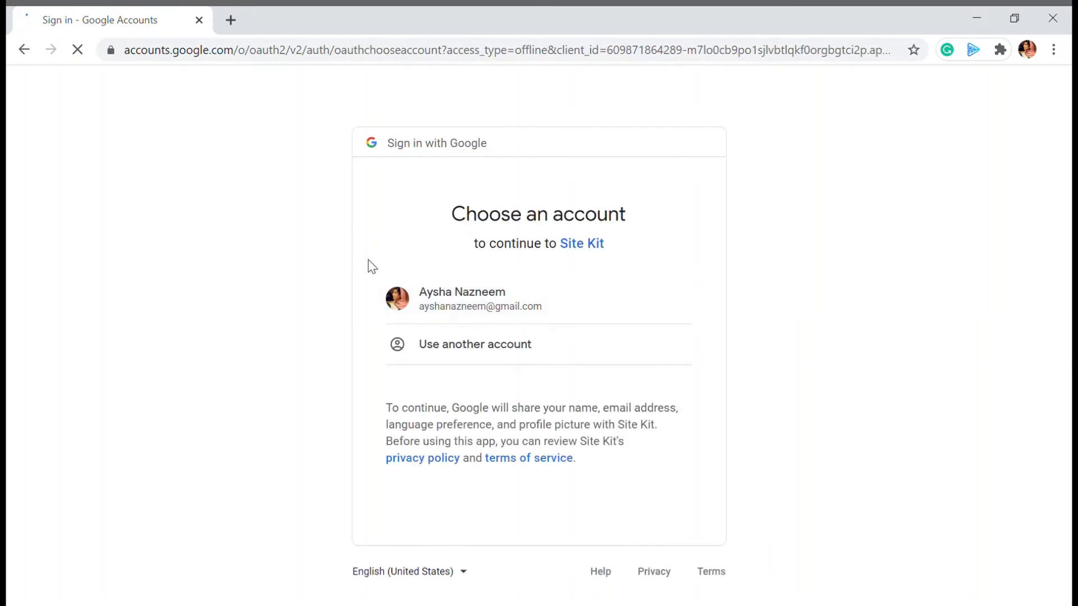
left_click(453, 297)
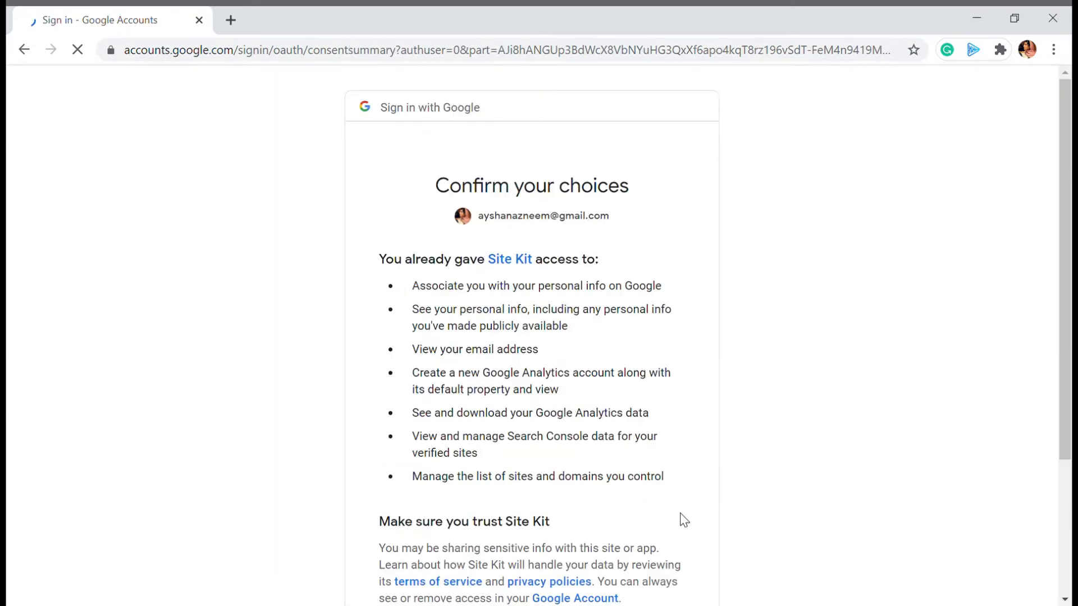
scroll(677, 519, "down", 2)
left_click(646, 576)
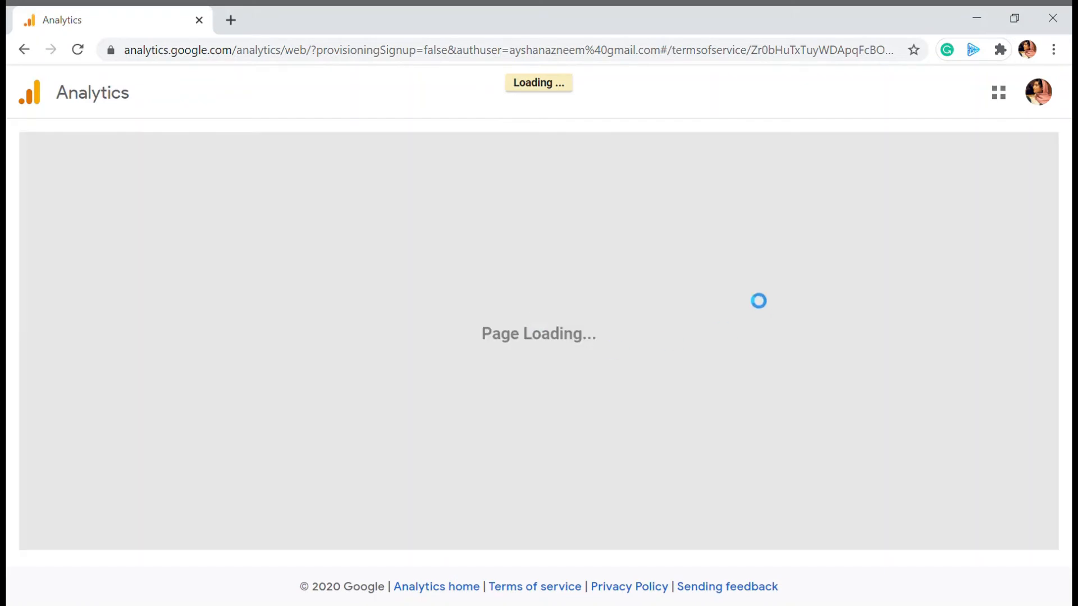
- Accept the Analytics terms of service, including the Data Processing and Measurement Controller-Controller Data Protection Terms, and go to the dashboard
scroll(378, 346, "down", 3)
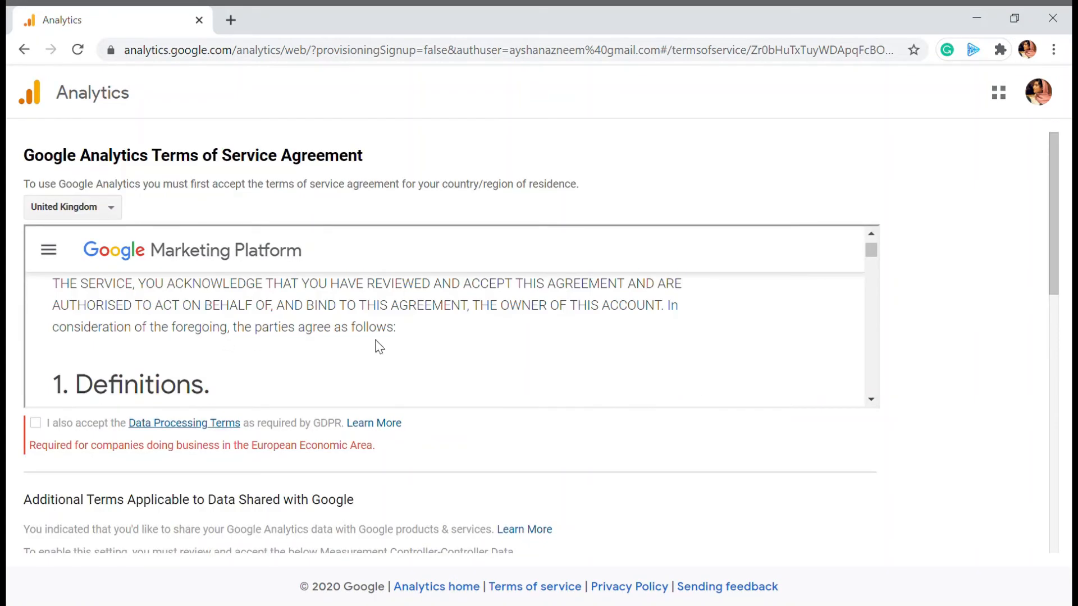
scroll(118, 397, "down", 1)
left_click(35, 423)
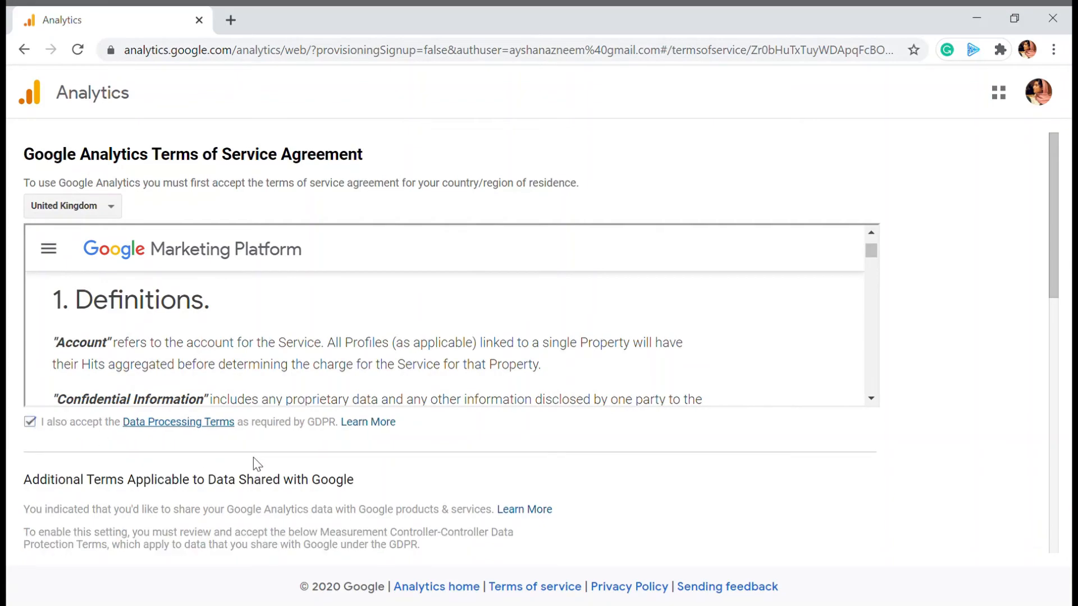
scroll(257, 464, "down", 10)
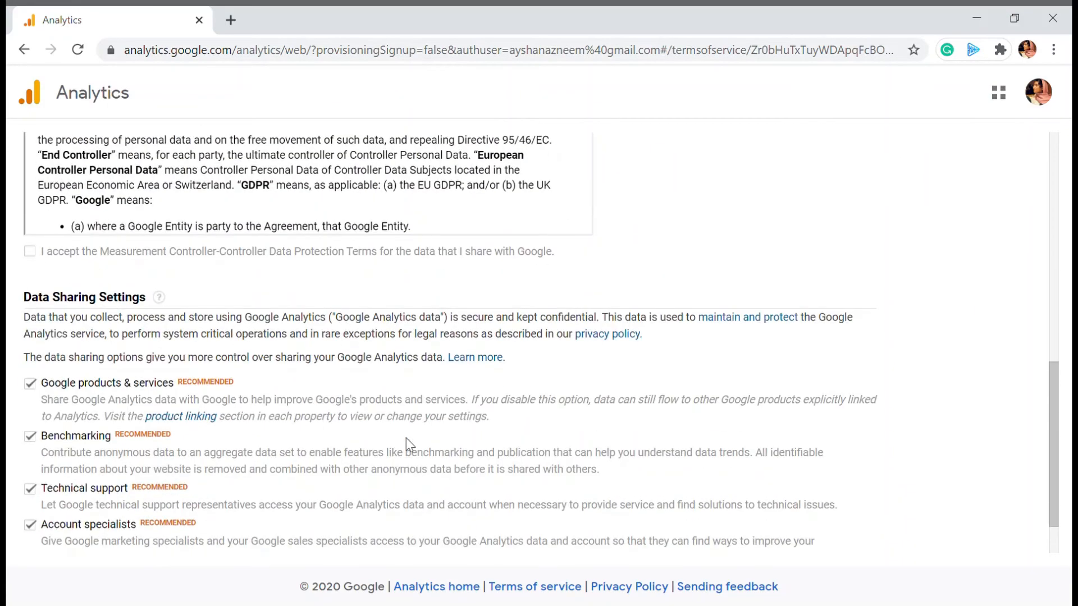
left_click(29, 252)
scroll(84, 281, "down", 2)
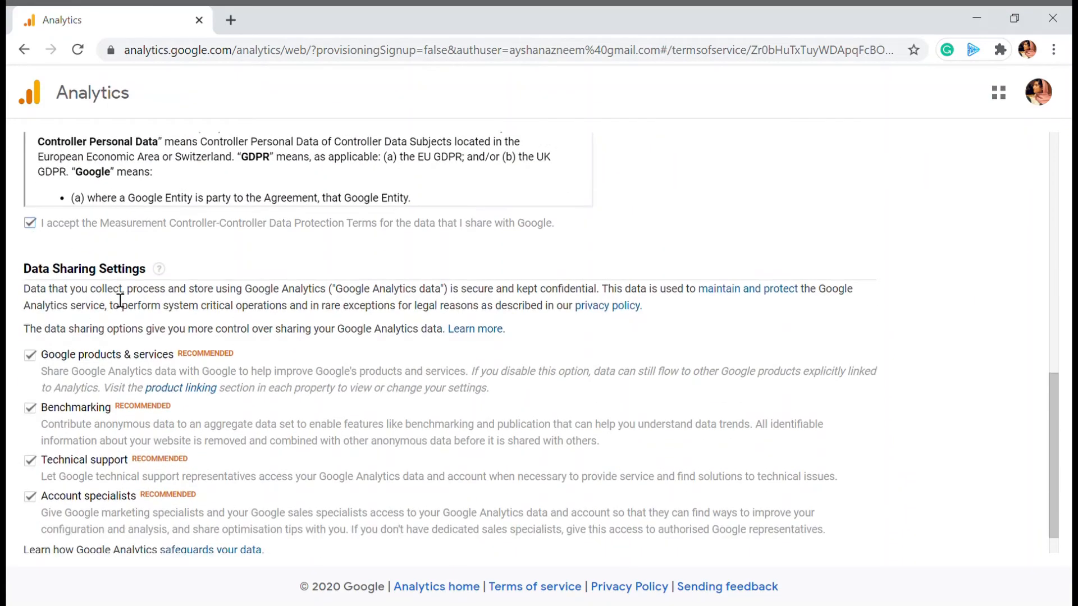
left_click(49, 540)
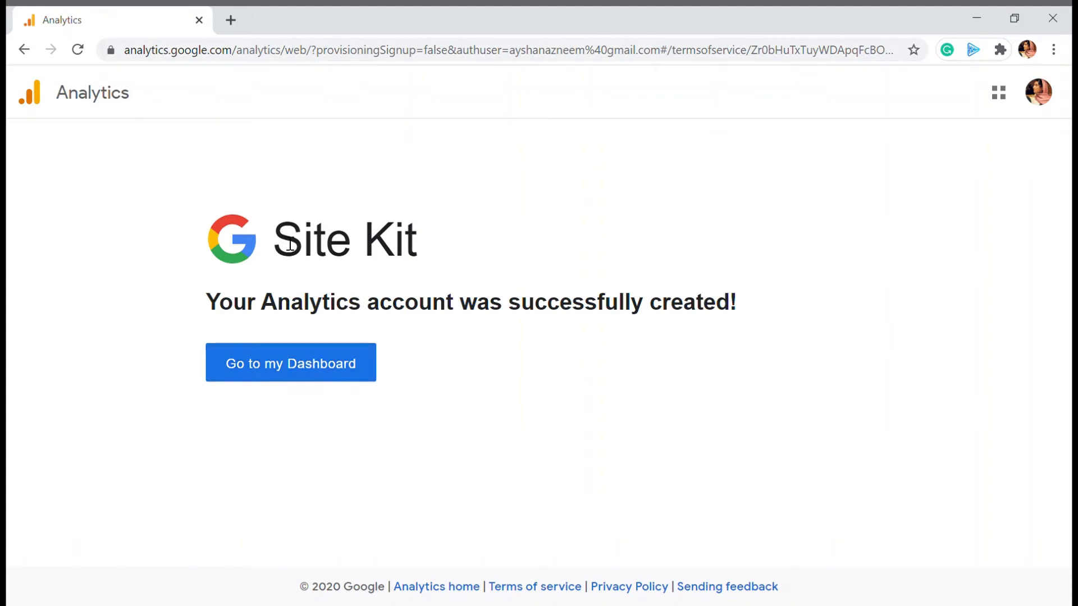
left_click(320, 374)
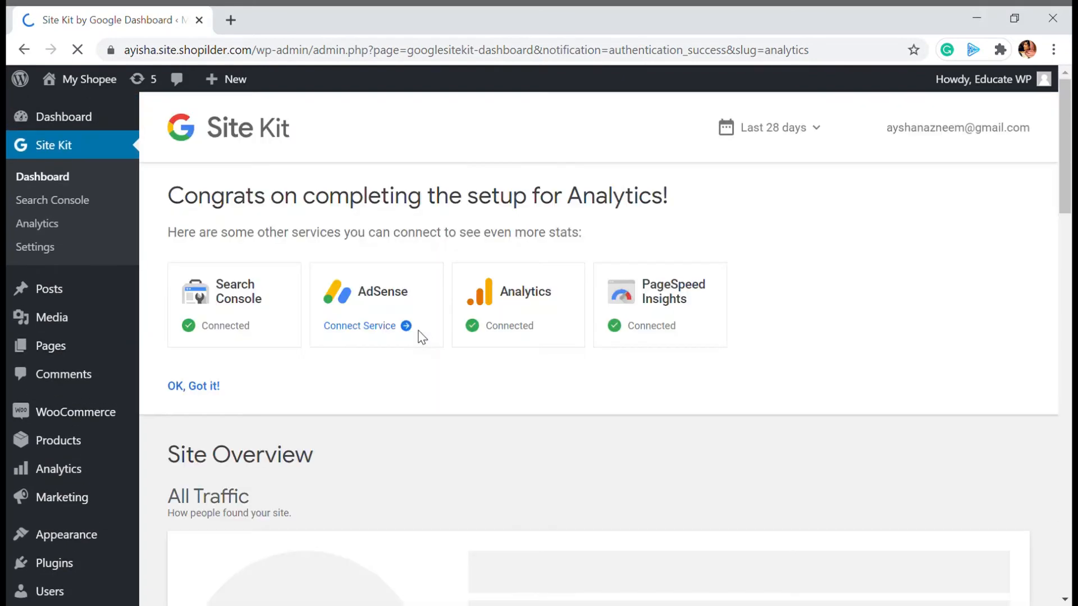
- Start connecting the AdSense service, choosing the same Google account and allowing Site Kit access to its data
scroll(686, 344, "down", 6)
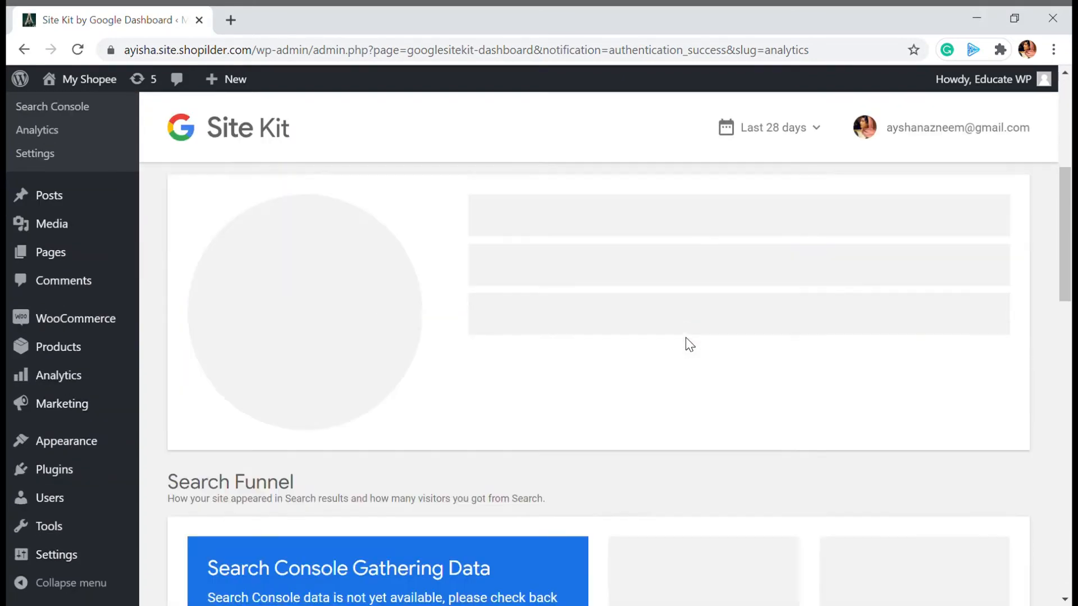
scroll(689, 342, "down", 10)
scroll(689, 343, "up", 8)
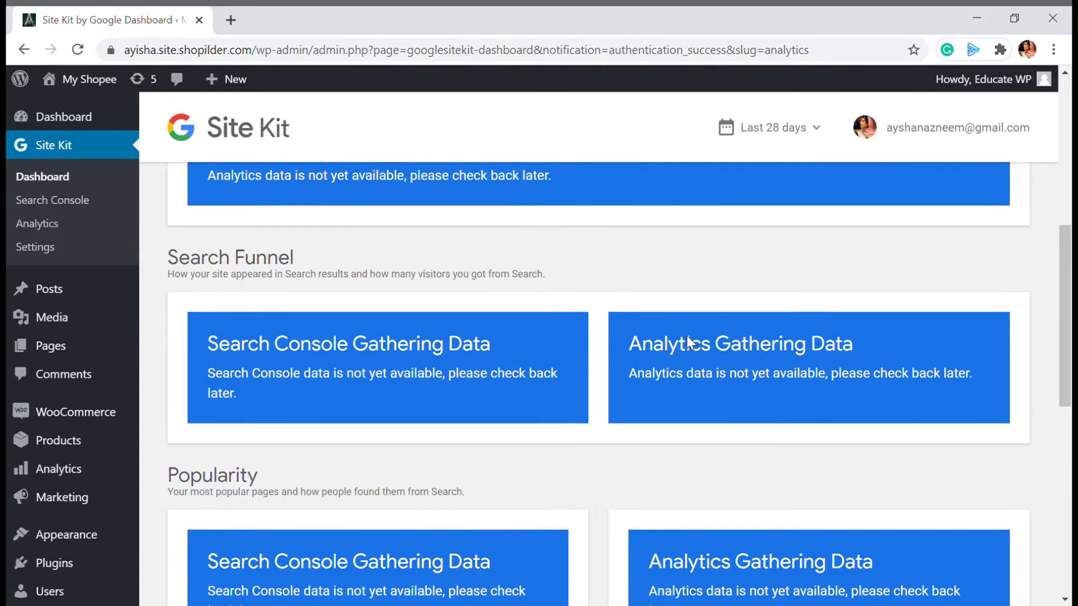
scroll(688, 340, "up", 6)
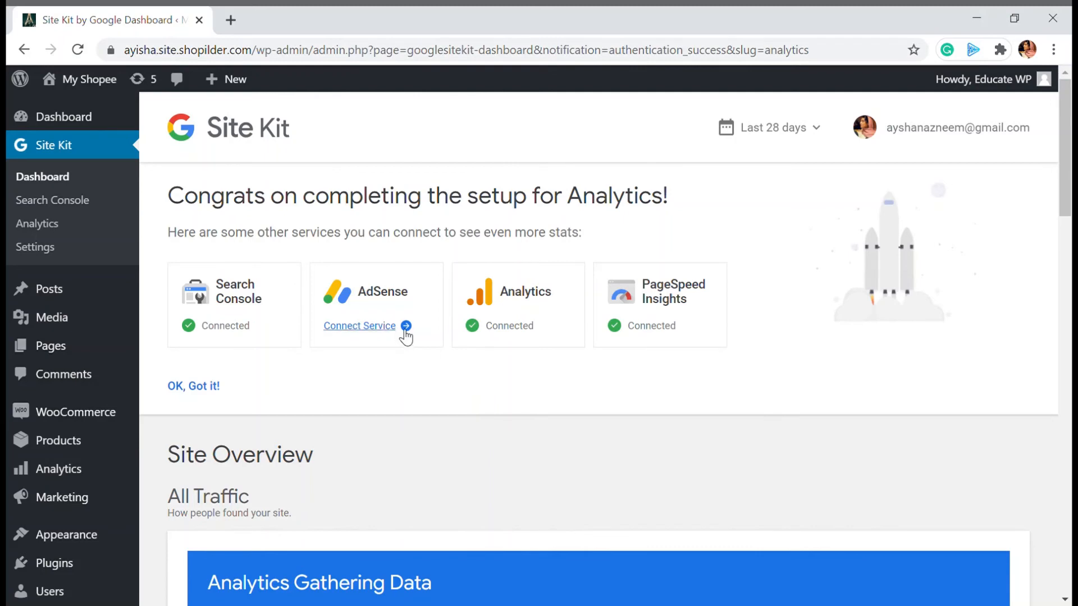
left_click(402, 327)
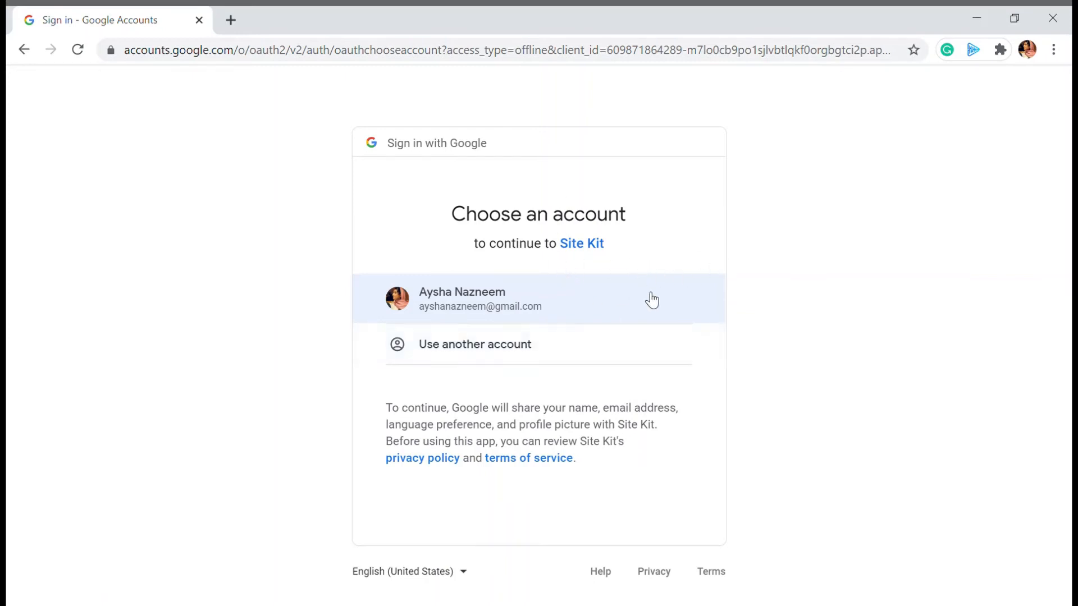
left_click(515, 299)
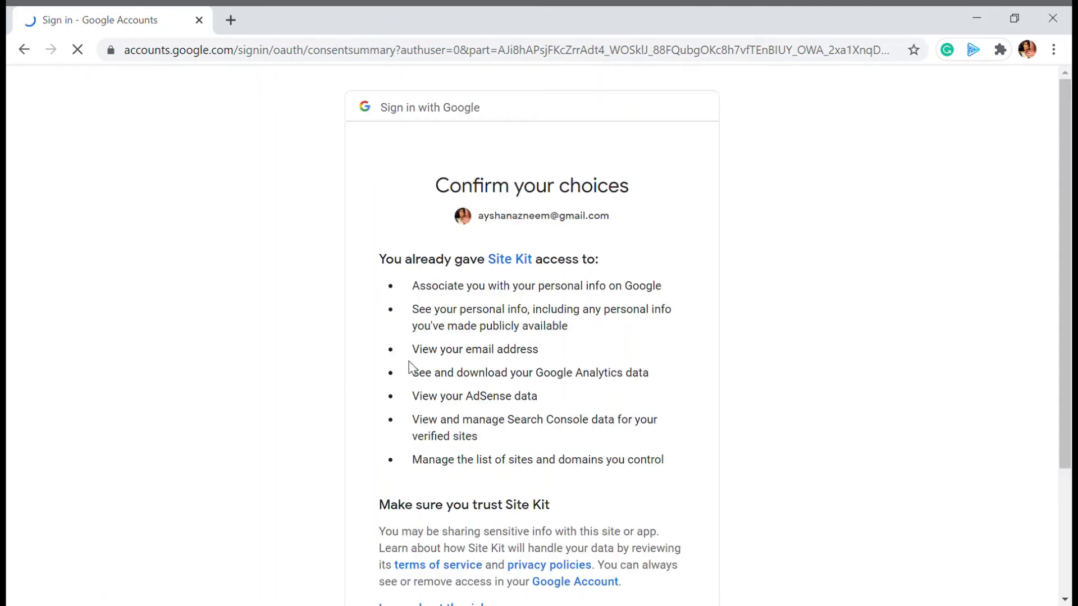
scroll(630, 470, "down", 3)
scroll(665, 486, "up", 3)
scroll(670, 565, "down", 3)
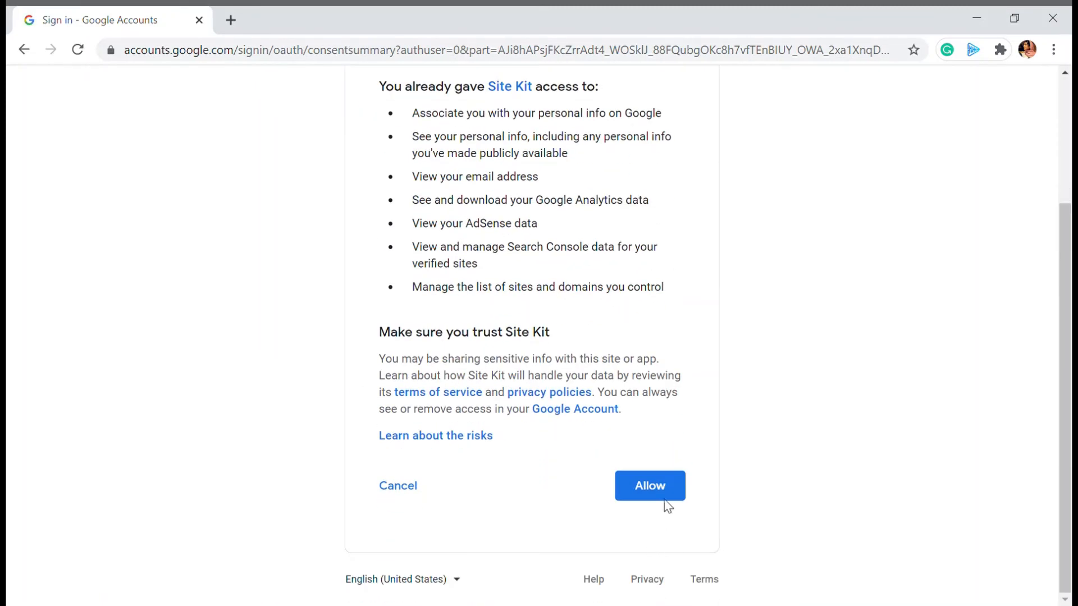
left_click(667, 500)
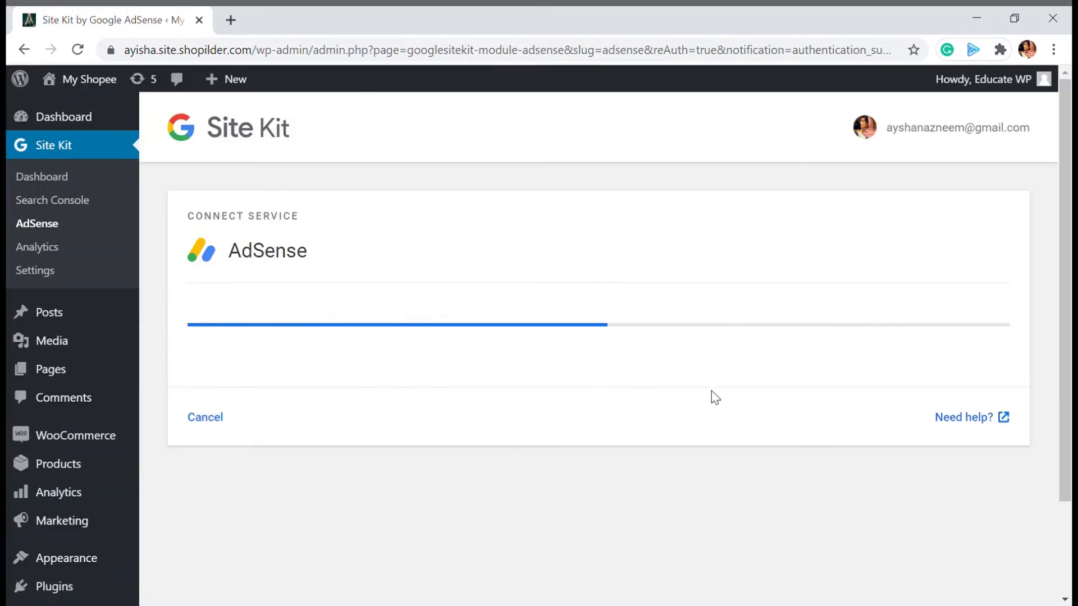
- Look over the AdSense account creation page and return to the Site Kit dashboard
scroll(323, 375, "down", 2)
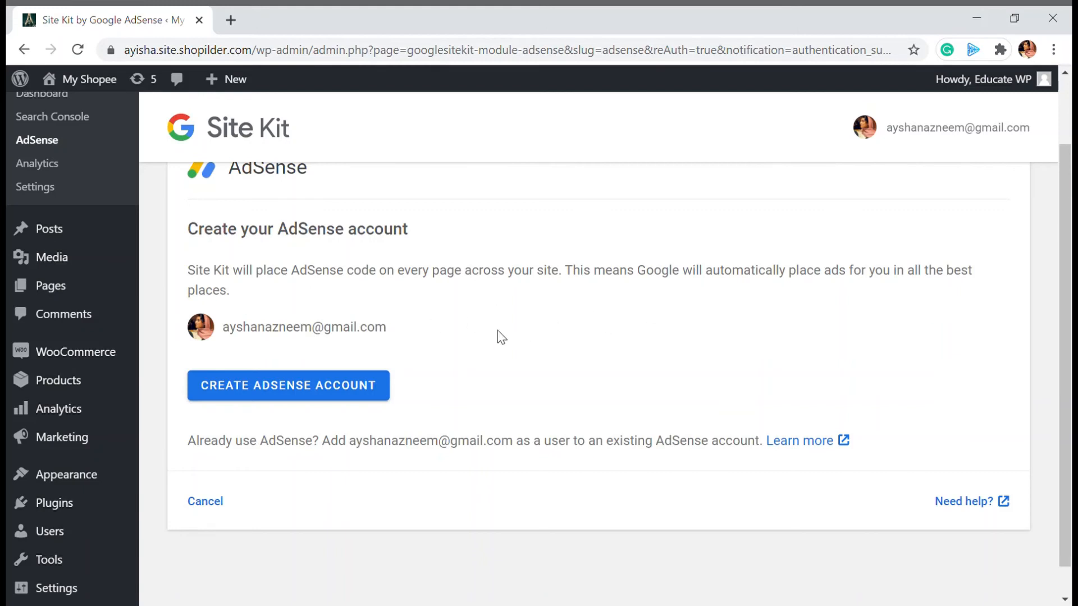
scroll(536, 340, "up", 2)
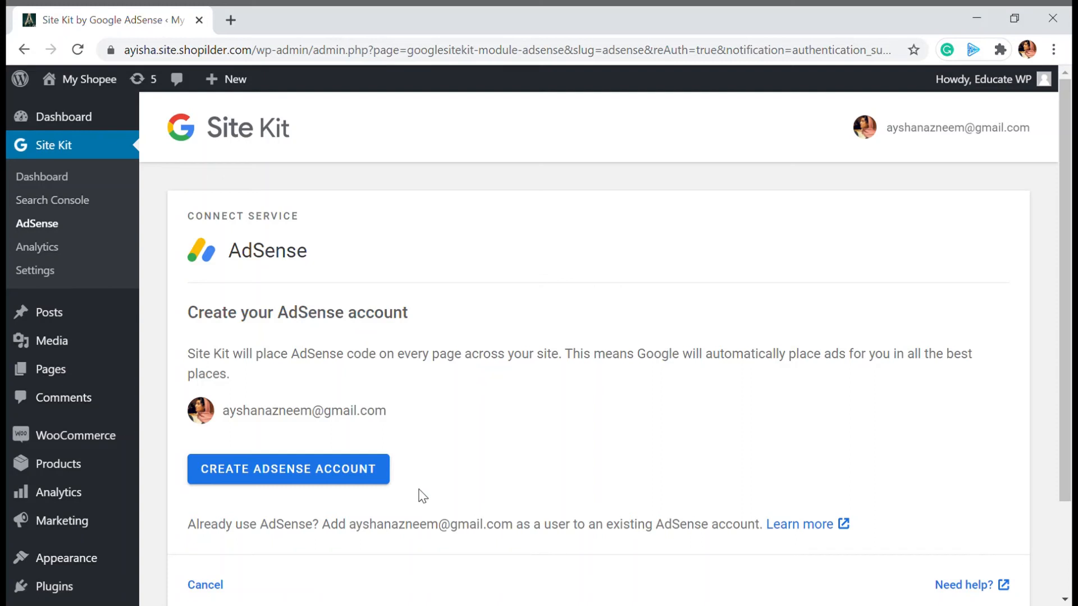
scroll(423, 497, "down", 2)
scroll(419, 495, "up", 2)
left_click(56, 176)
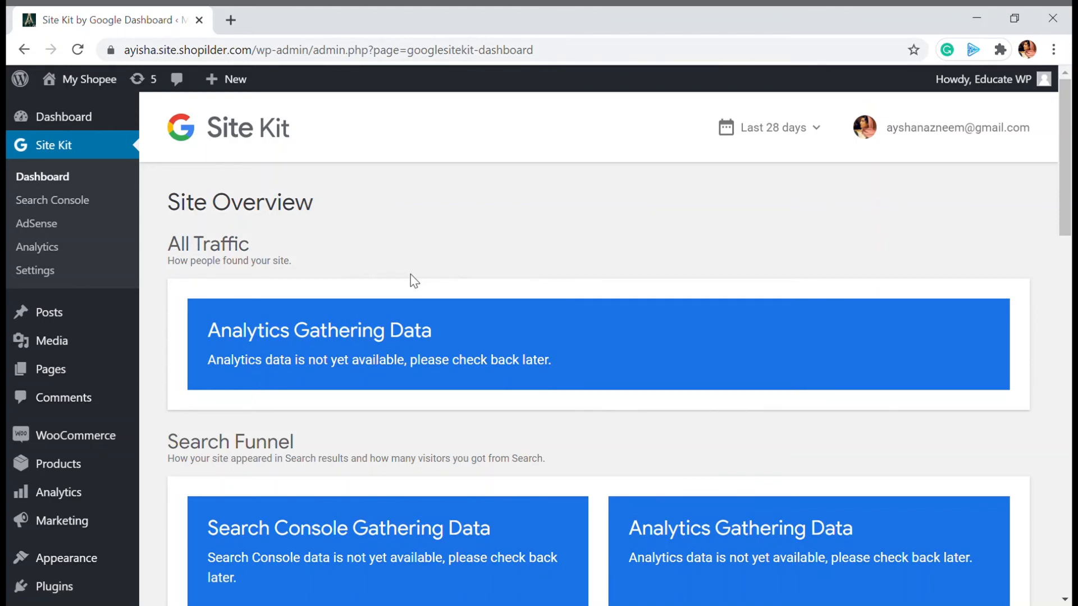
- Review the dashboard's All Traffic, Search Funnel and Popularity sections and the search field for individual page or post information
scroll(413, 279, "down", 2)
scroll(416, 280, "up", 2)
scroll(314, 287, "down", 2)
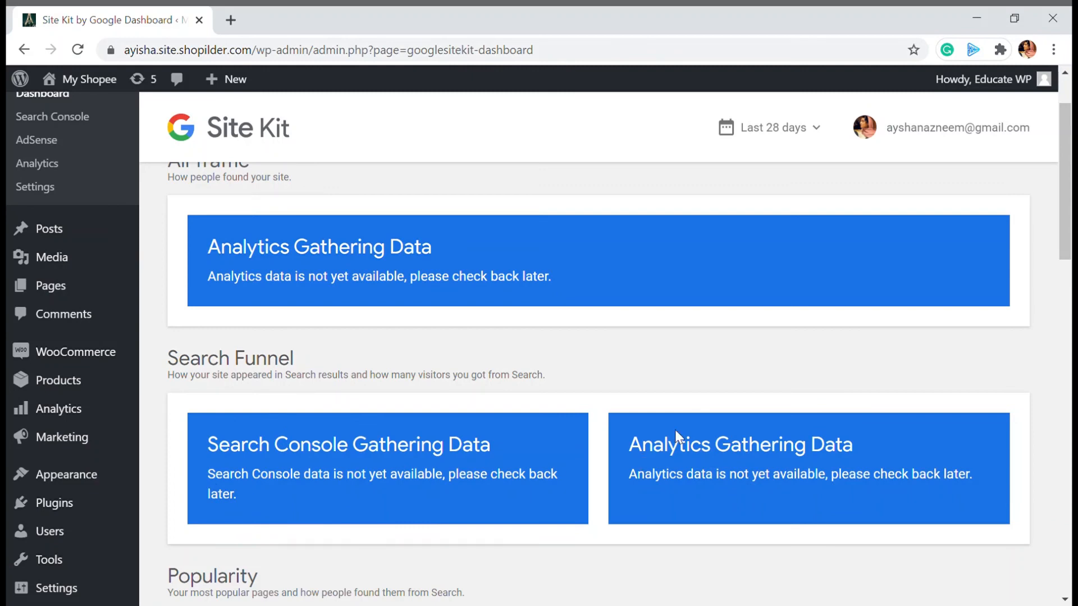
scroll(675, 430, "down", 3)
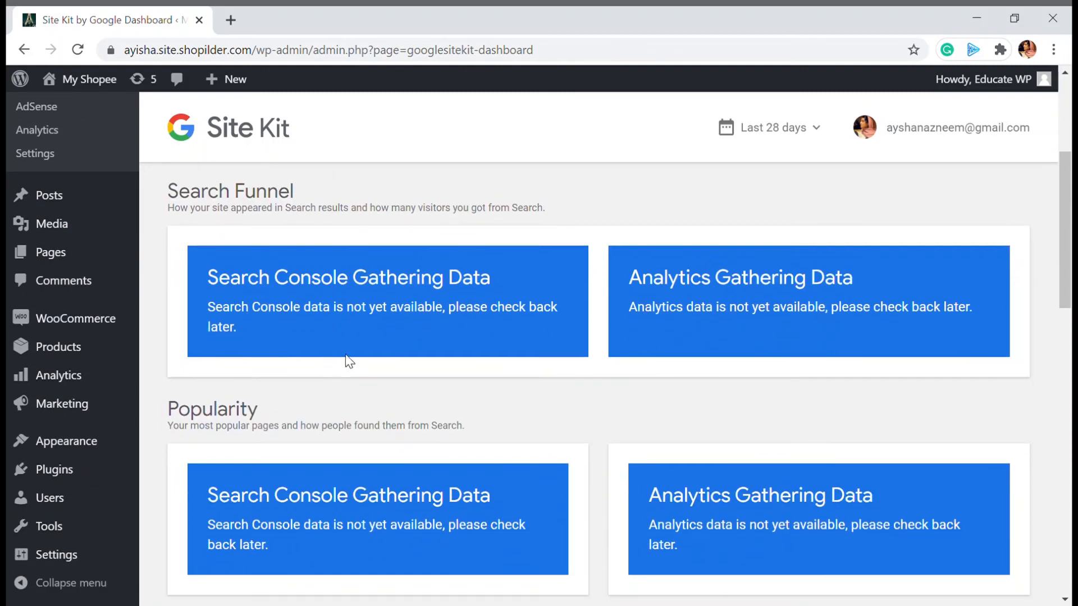
scroll(449, 435, "down", 2)
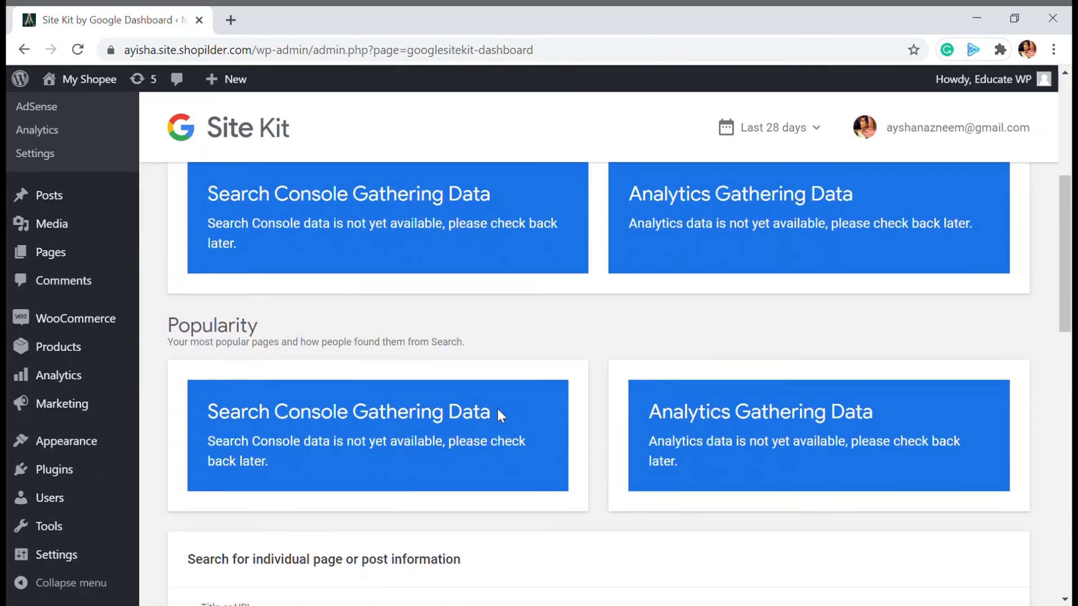
scroll(499, 411, "down", 4)
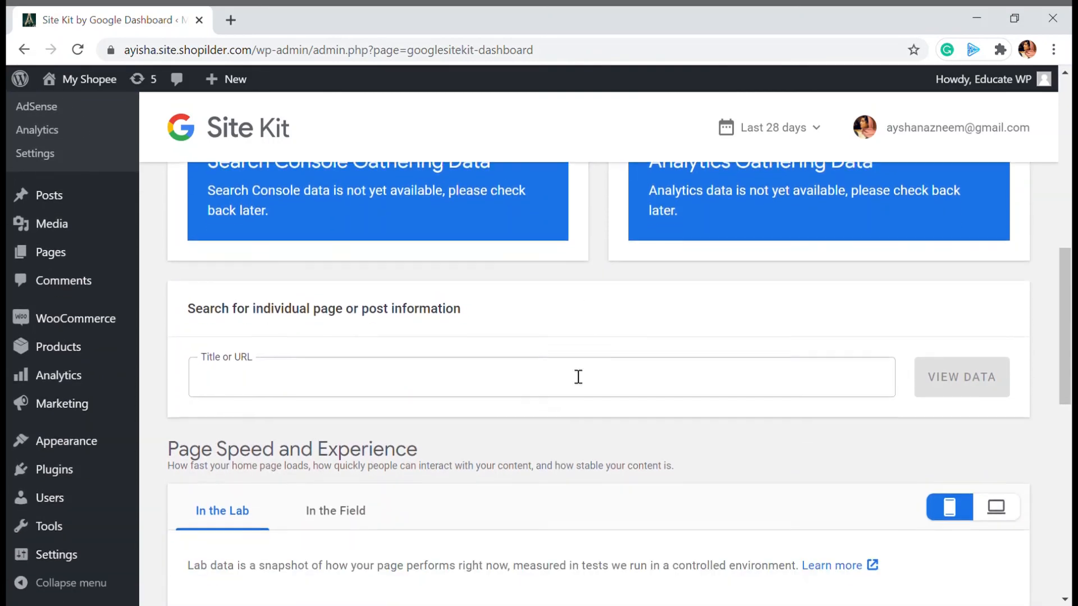
left_click(315, 378)
scroll(241, 328, "down", 1)
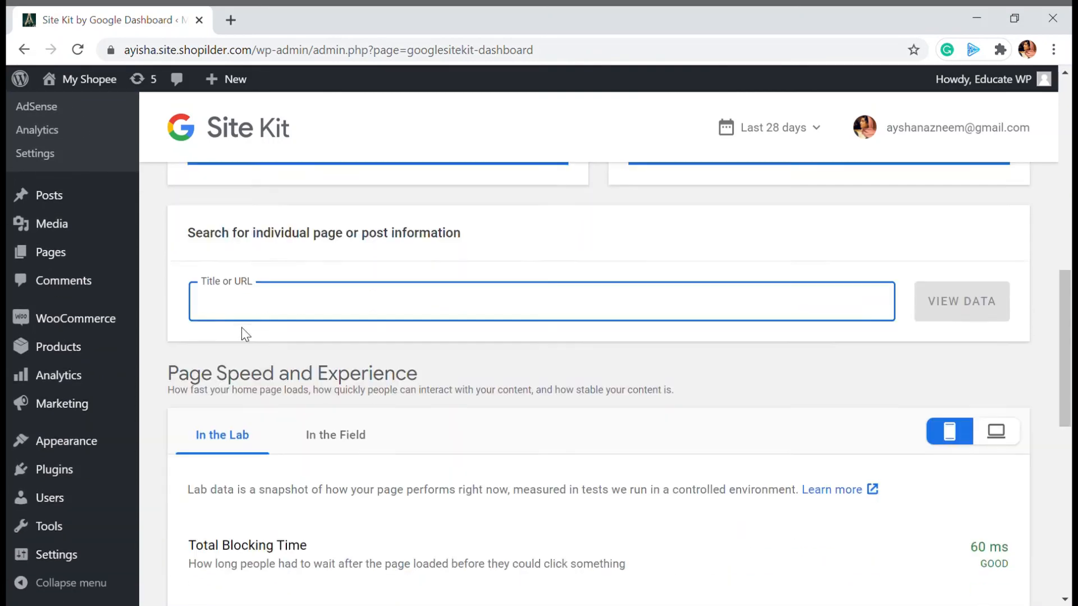
scroll(258, 292, "down", 3)
scroll(294, 265, "up", 3)
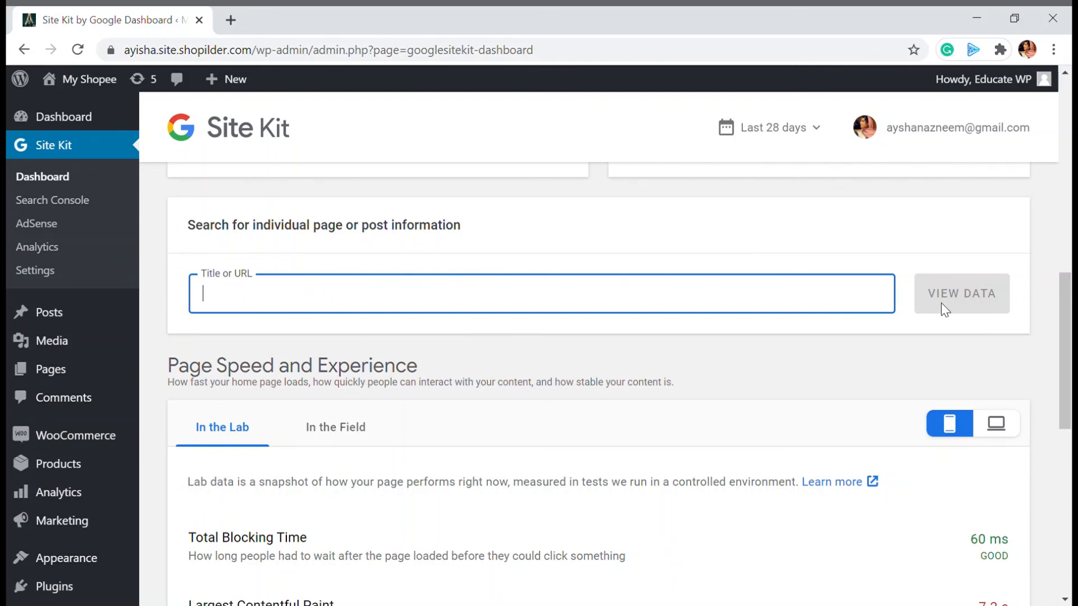
- Examine the mobile lab metrics and the improvement recommendations under Page Speed and Experience
scroll(456, 253, "down", 3)
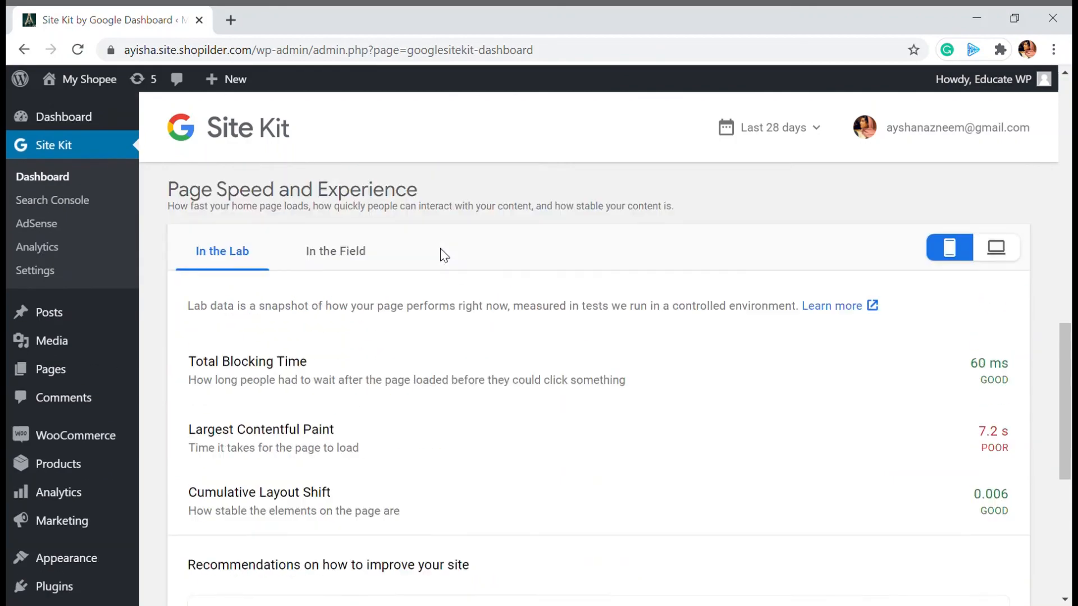
scroll(440, 352, "down", 5)
scroll(157, 233, "up", 3)
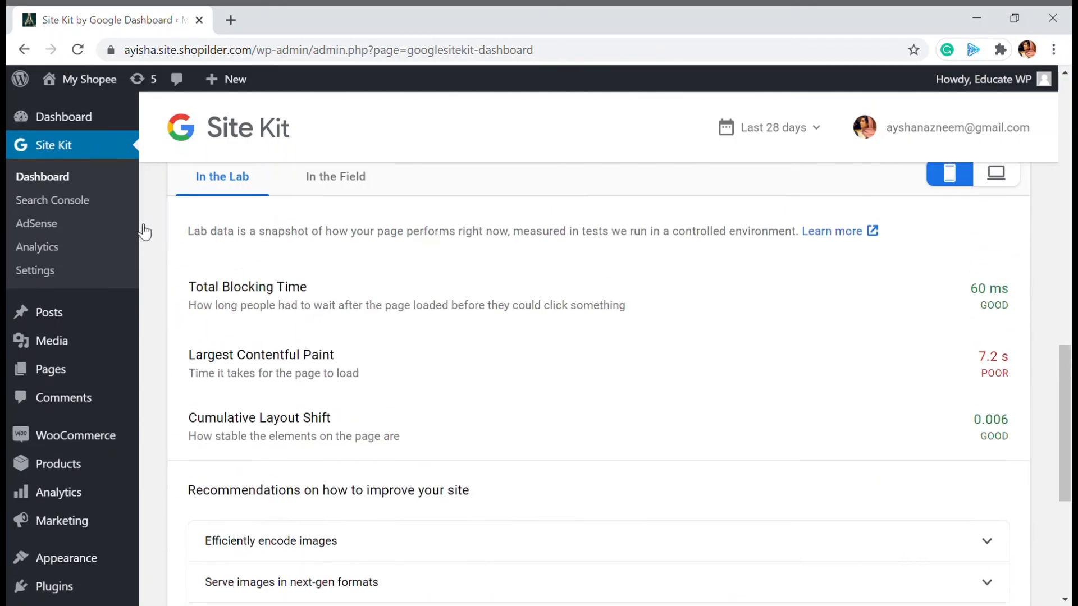
scroll(285, 326, "up", 3)
scroll(284, 326, "down", 3)
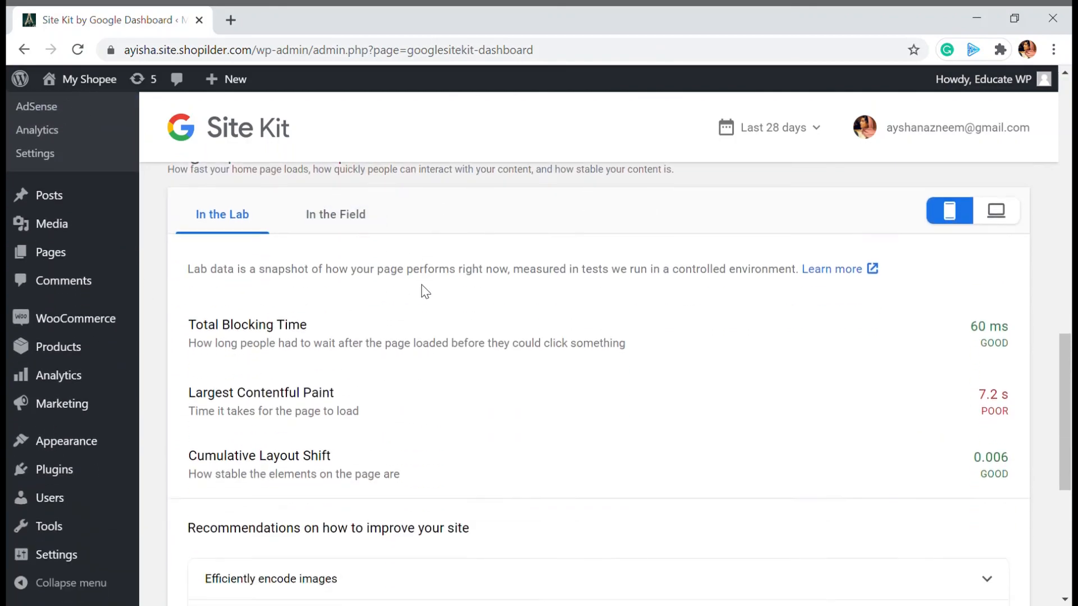
scroll(327, 268, "down", 2)
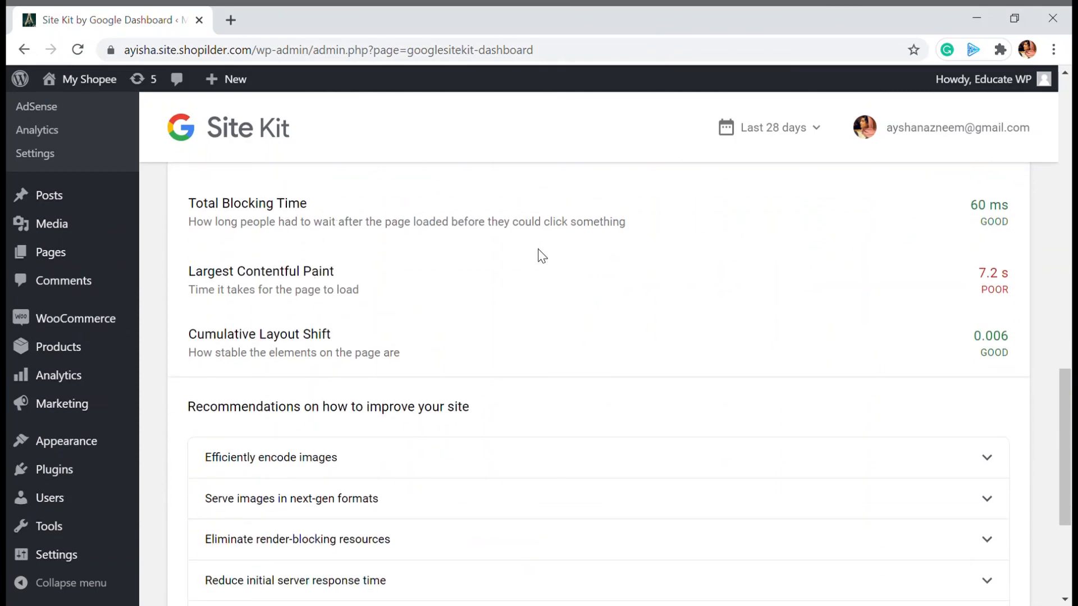
scroll(568, 259, "up", 3)
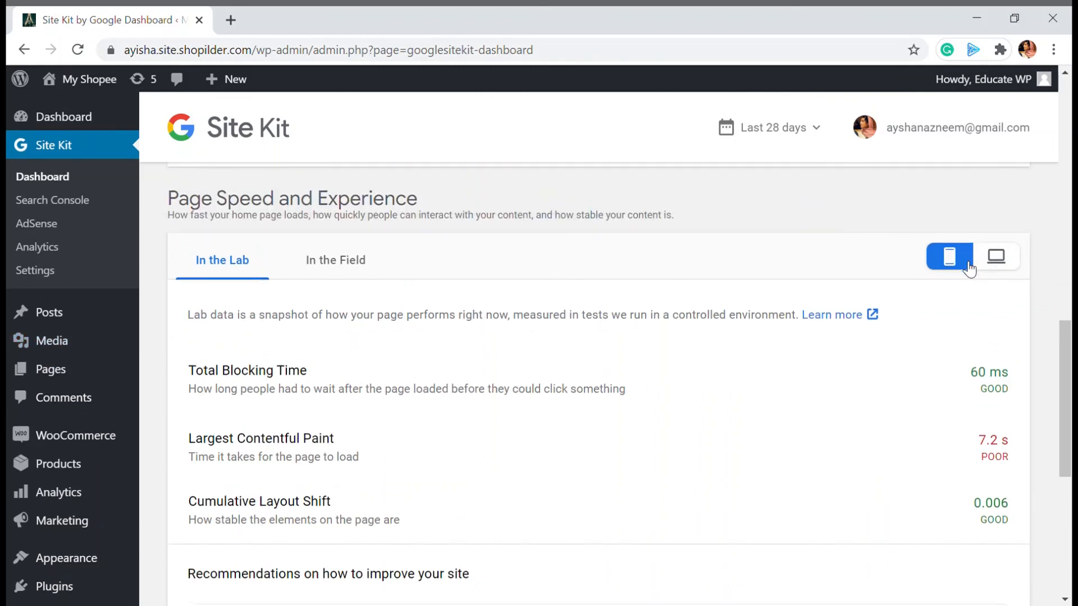
- View the desktop lab results and the In the Field data under Page Speed and Experience
left_click(998, 257)
scroll(1000, 256, "down", 2)
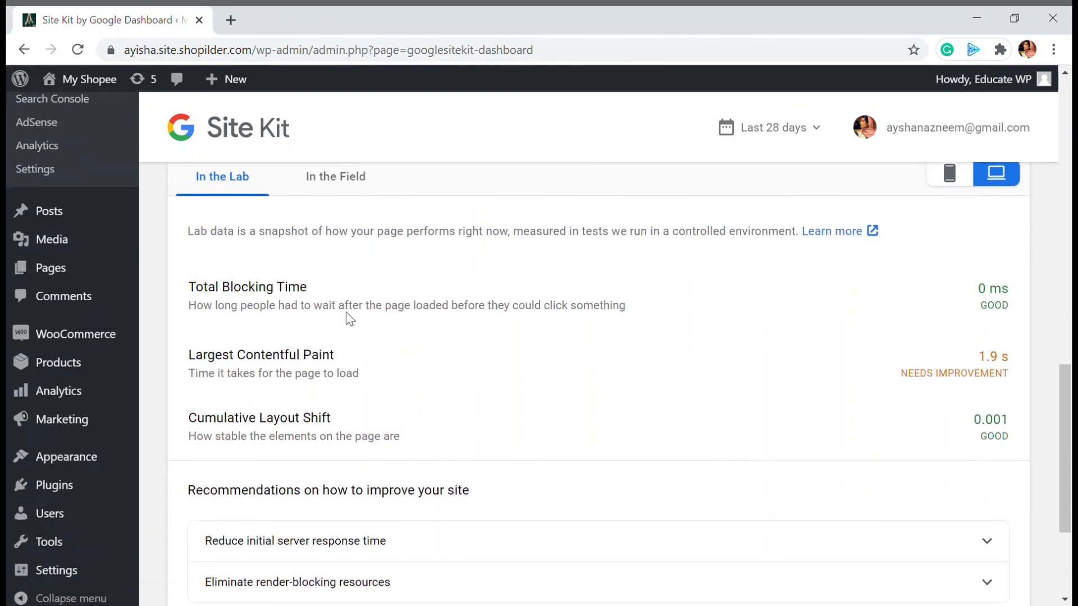
scroll(377, 415, "up", 2)
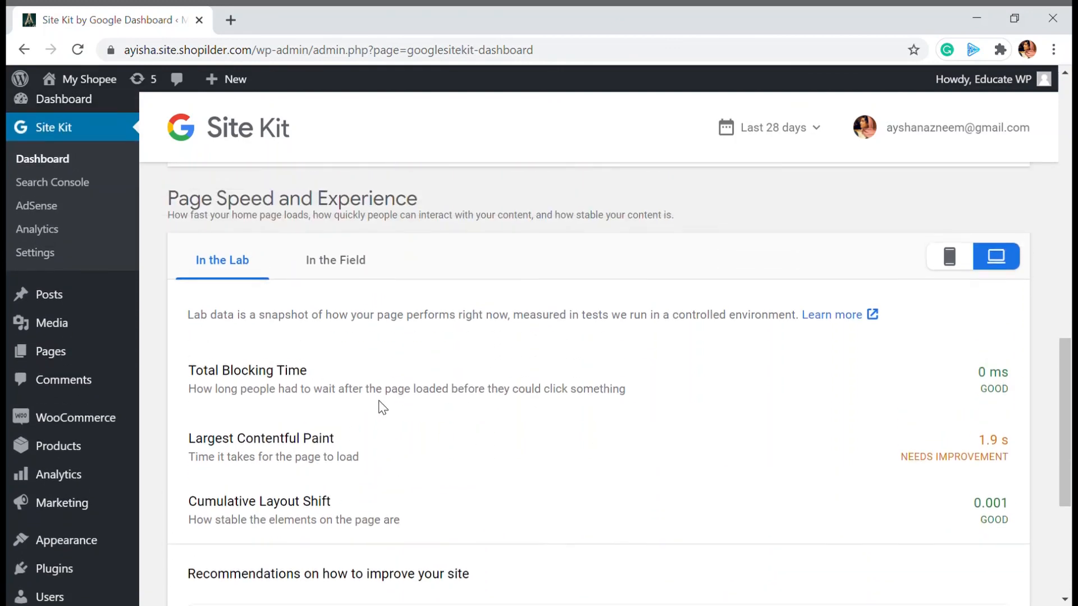
left_click(346, 275)
scroll(450, 337, "down", 4)
scroll(433, 373, "up", 7)
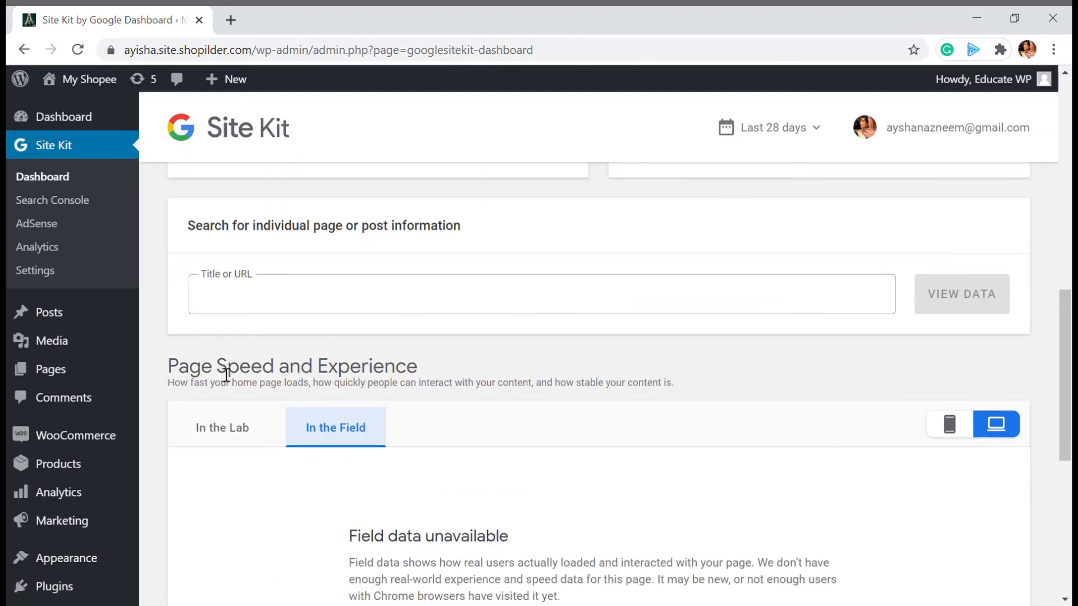
- Review the Site Overview sections once more, along with the desktop lab metrics and improvement recommendations under Page Speed and Experience
scroll(308, 413, "up", 10)
scroll(308, 404, "down", 3)
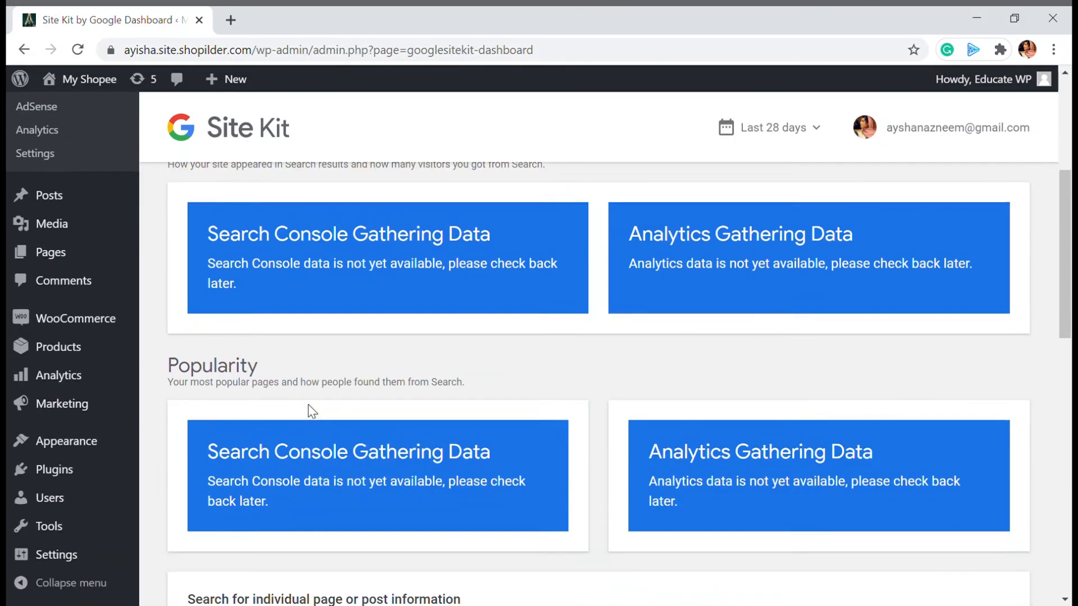
scroll(308, 405, "down", 6)
scroll(308, 405, "down", 4)
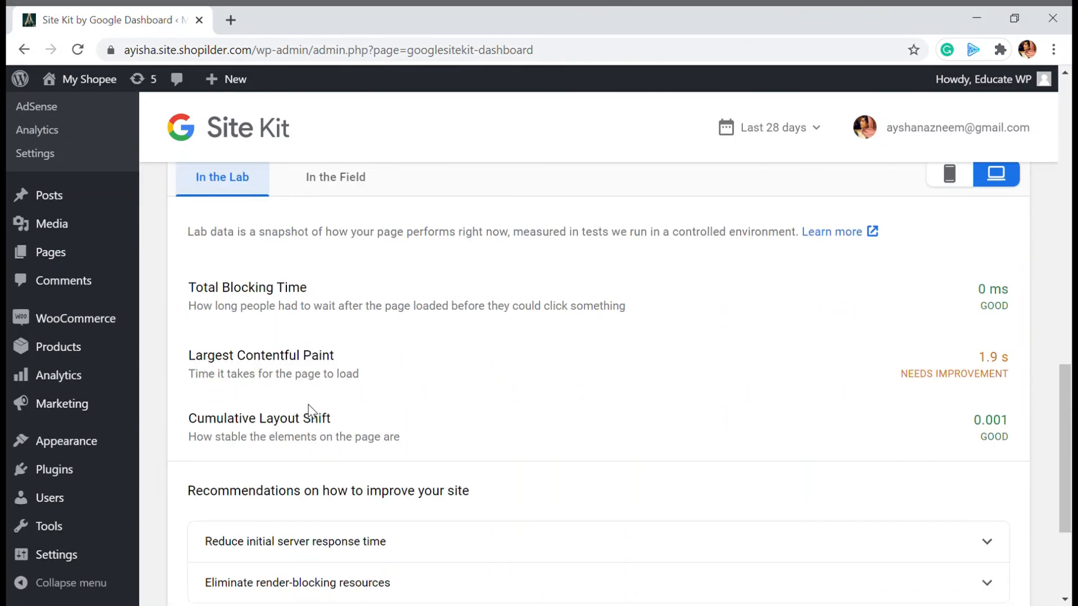
scroll(322, 412, "down", 2)
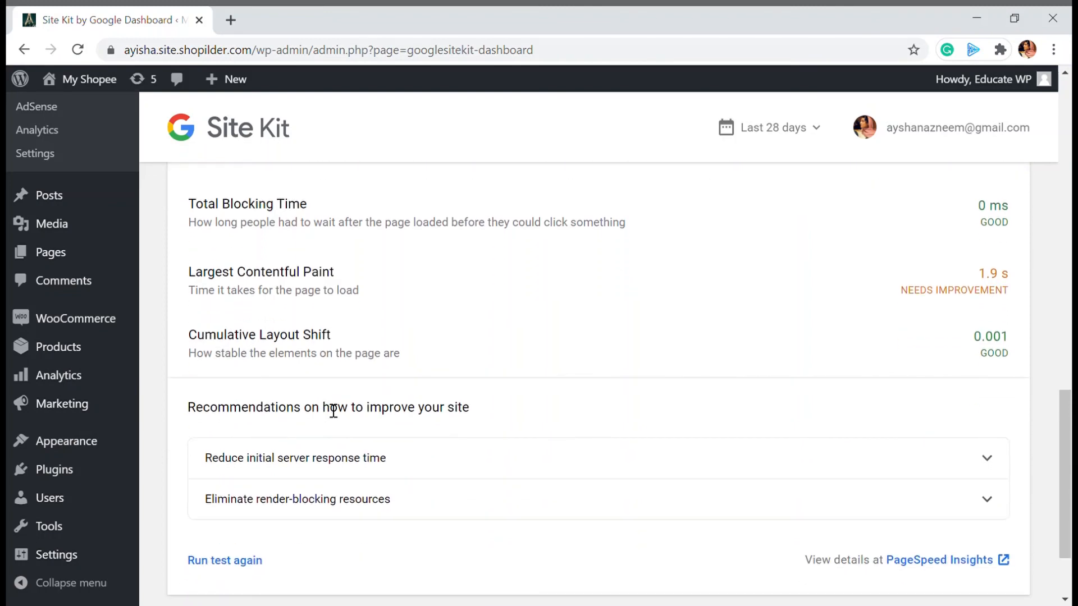
scroll(333, 412, "up", 15)
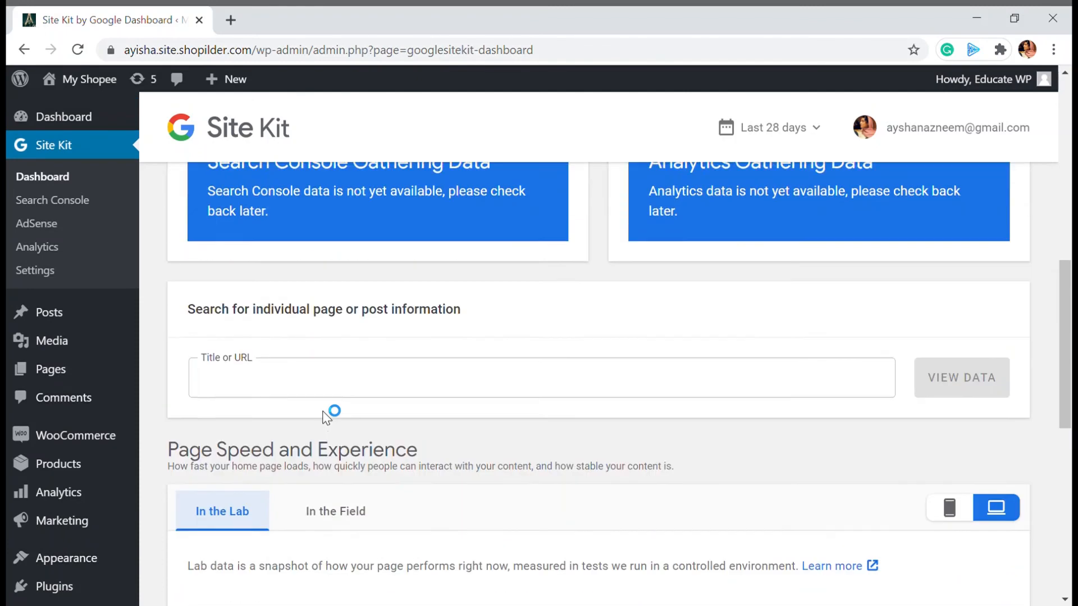
scroll(327, 416, "up", 5)
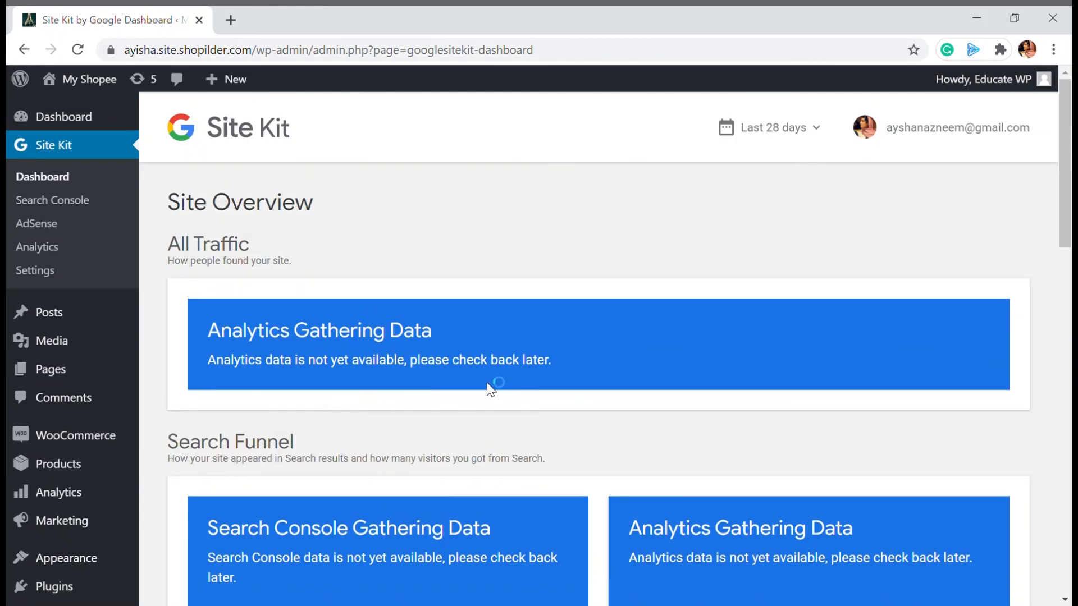
scroll(492, 389, "down", 2)
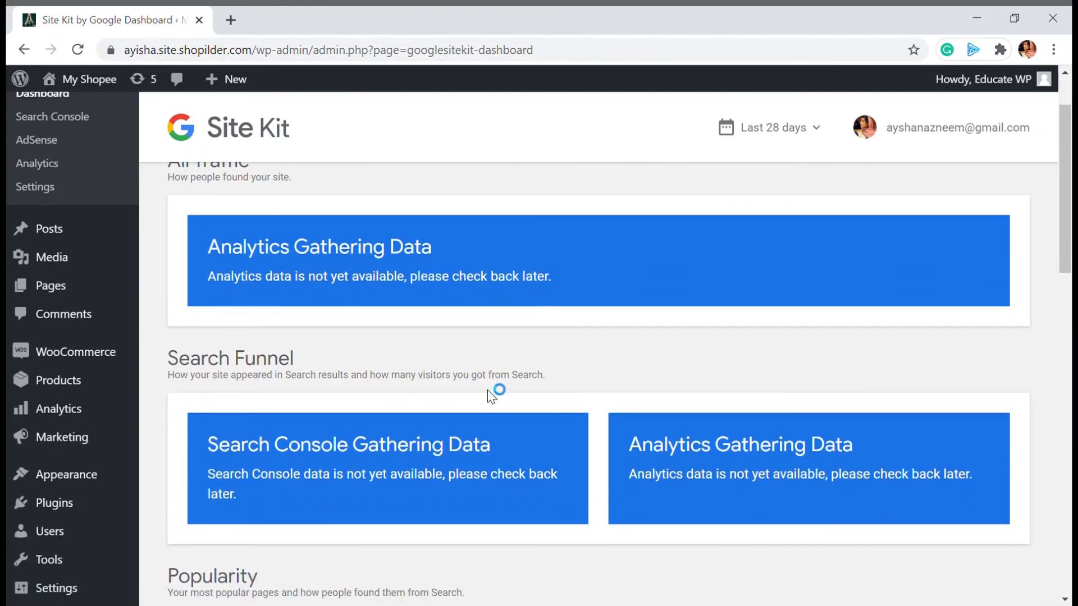
scroll(493, 361, "down", 14)
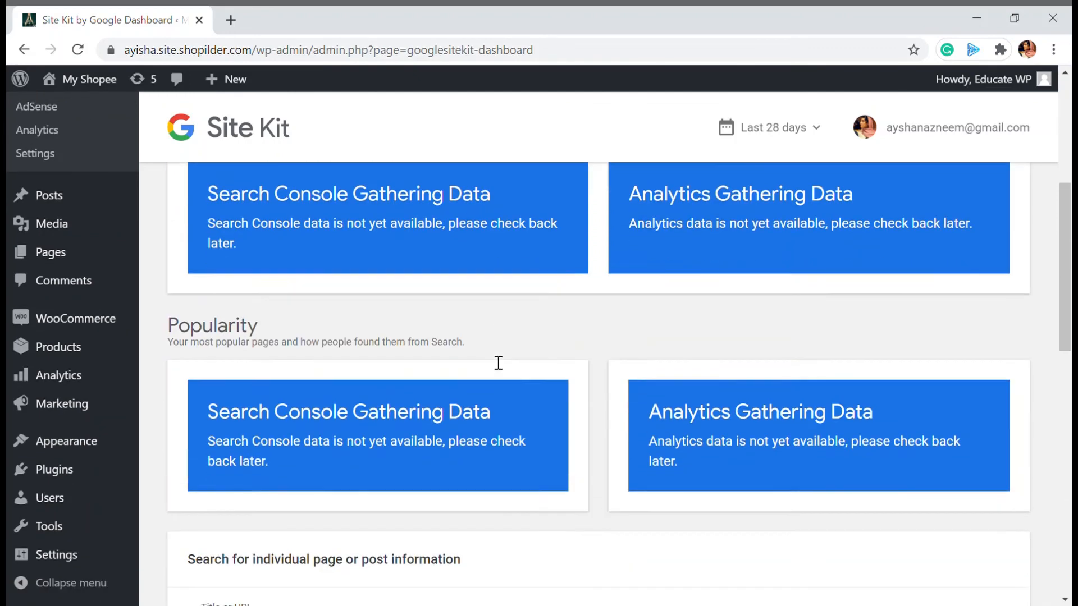